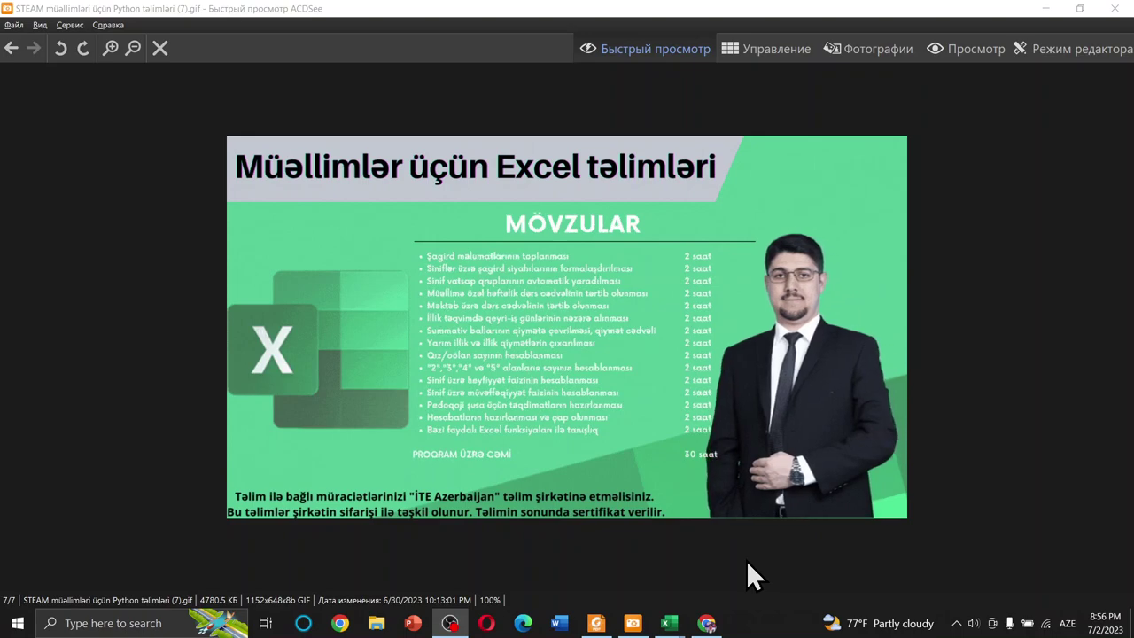
Bring the azedu.az article on class mastery percentages to the front in Chrome
{"action": "left_click", "coordinate": [714, 625]}
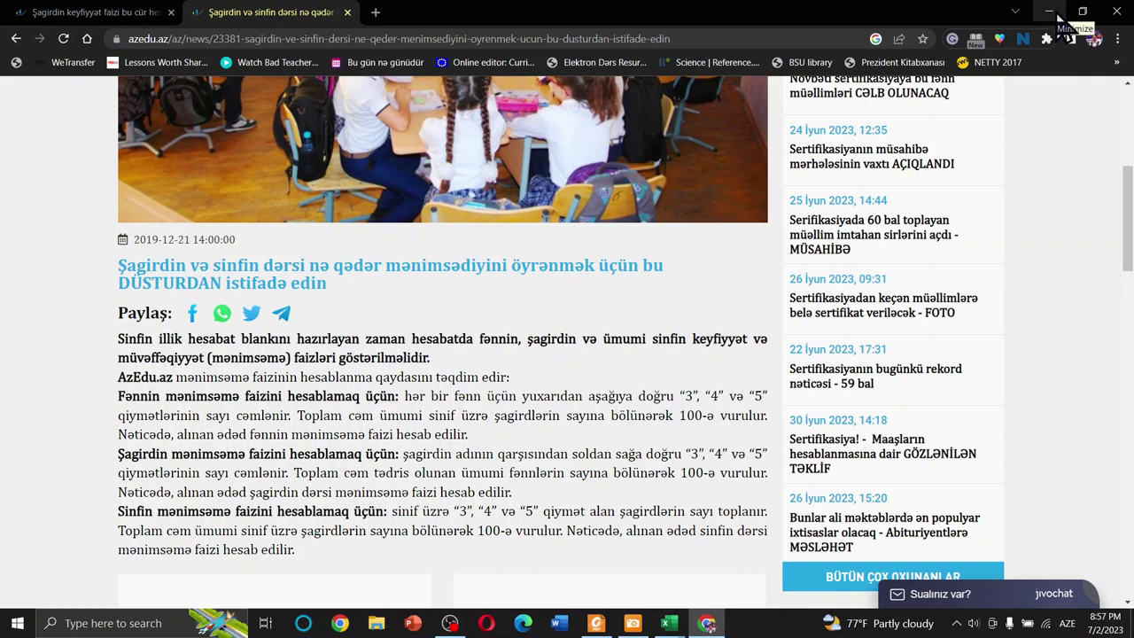
Minimize Chrome and switch to the '2024-cü tədris ili' Excel workbook
{"action": "left_click", "coordinate": [1048, 15]}
{"action": "mouse_move", "coordinate": [669, 623]}
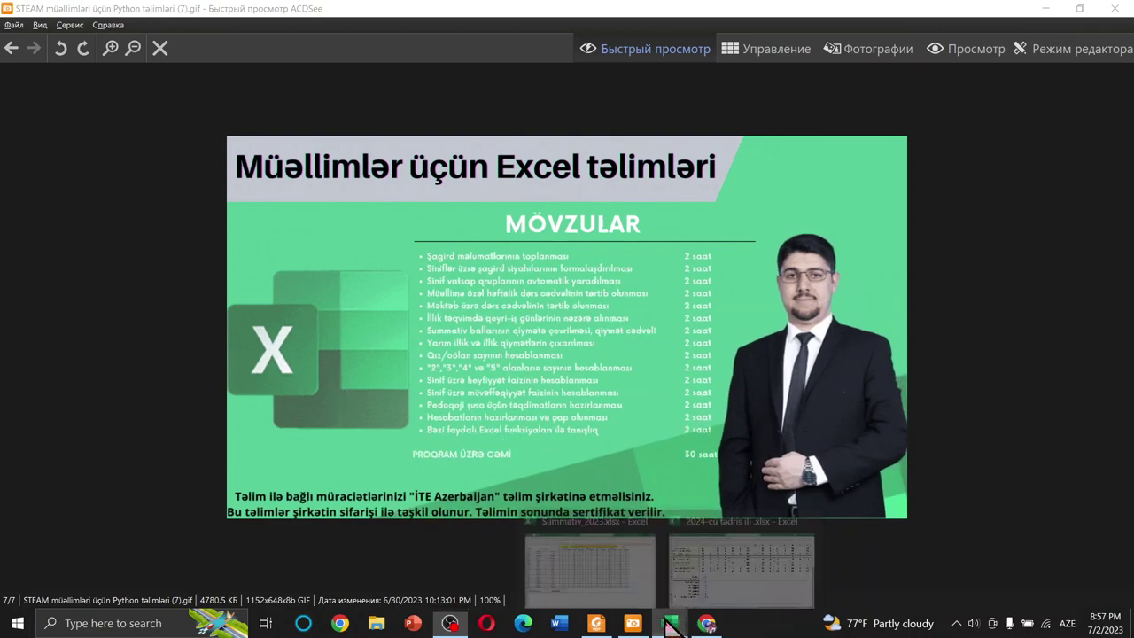
{"action": "left_click", "coordinate": [696, 572]}
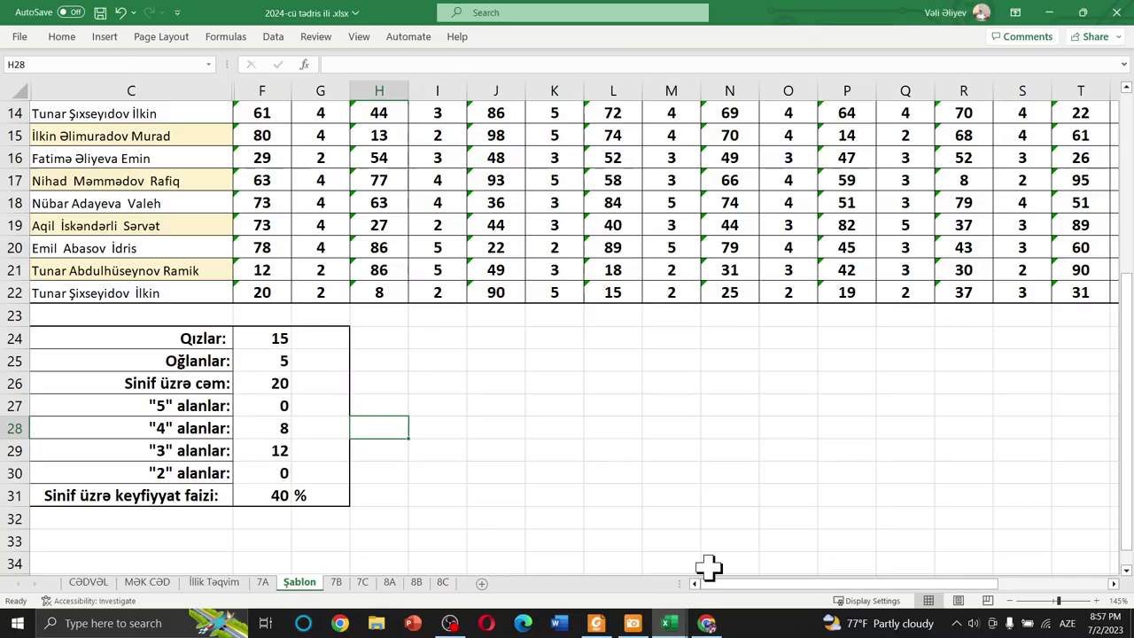
Copy the C31 label into C32 and reword it to 'Sinif üzrə müvəffəqiyyət faizi:'
{"action": "left_click", "coordinate": [173, 523]}
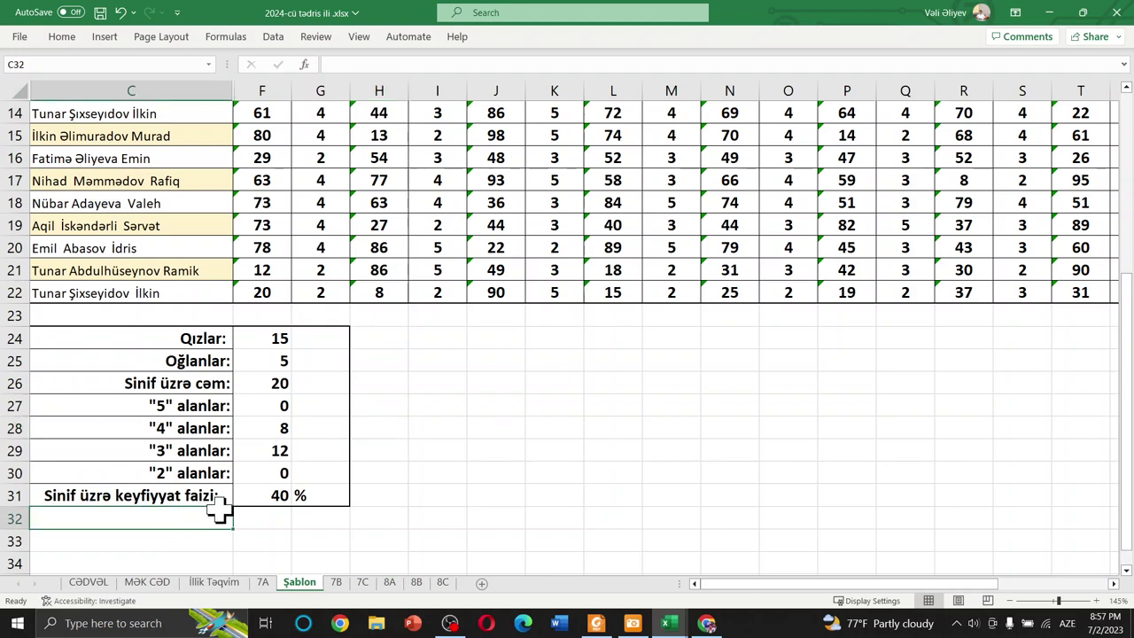
{"action": "left_click", "coordinate": [216, 498]}
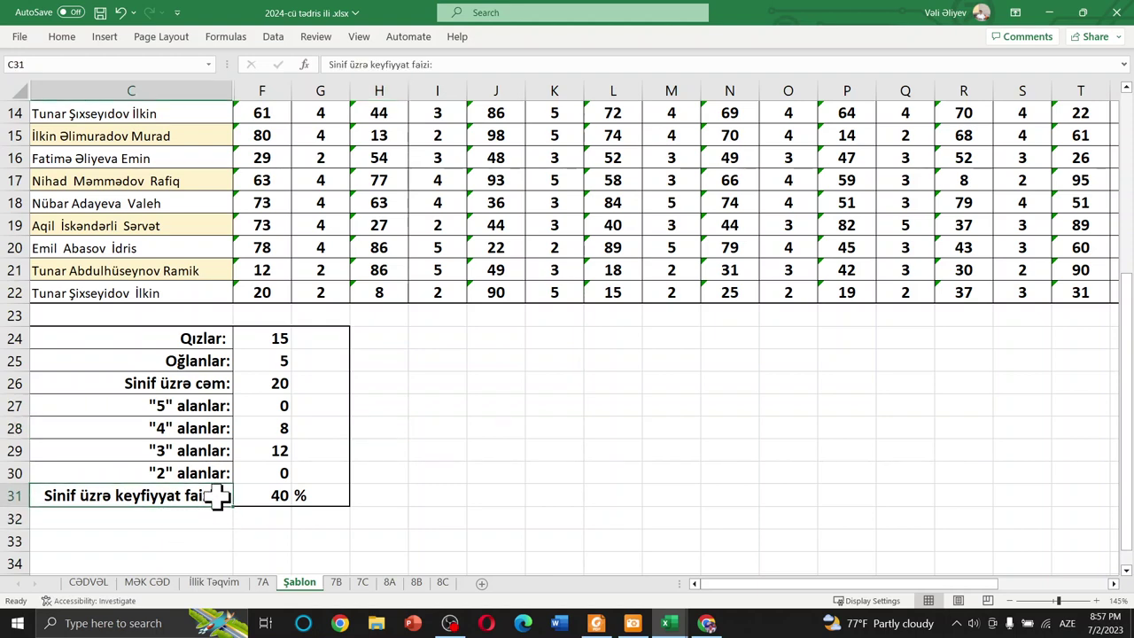
{"action": "key", "text": "ctrl+c"}
{"action": "left_click", "coordinate": [187, 520]}
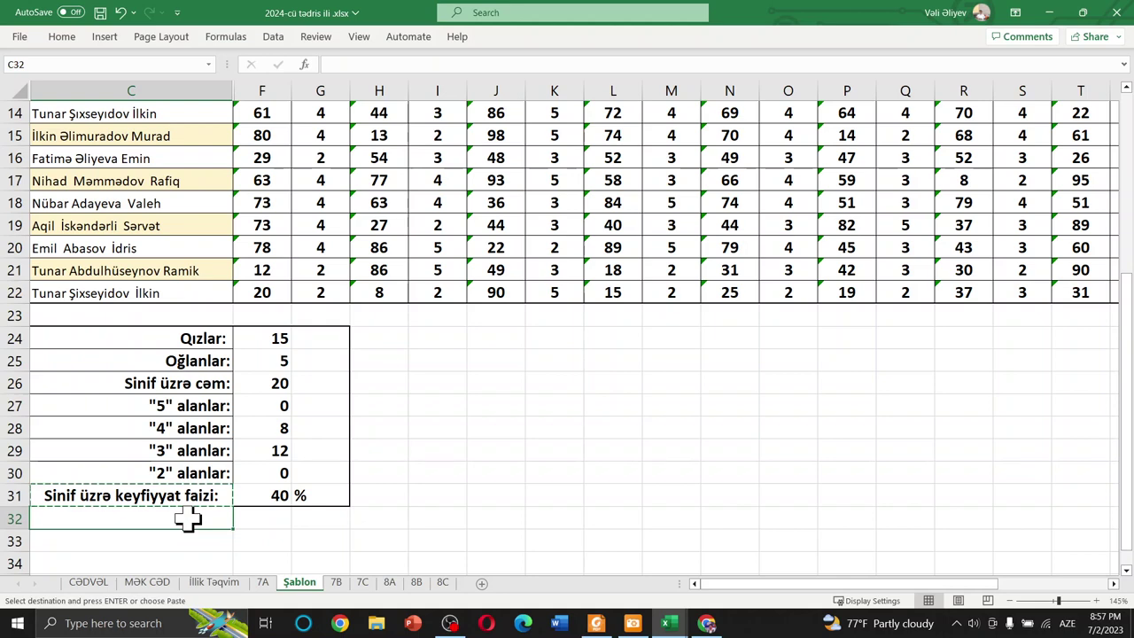
{"action": "key", "text": "ctrl+v"}
{"action": "key", "text": "Escape"}
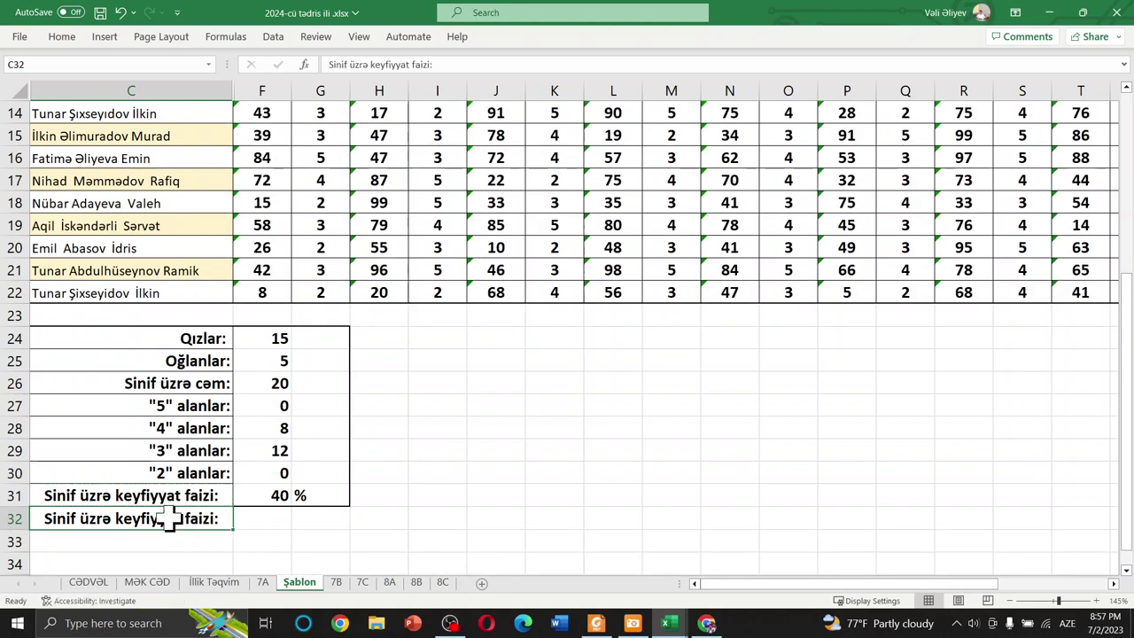
{"action": "double_click", "coordinate": [168, 520]}
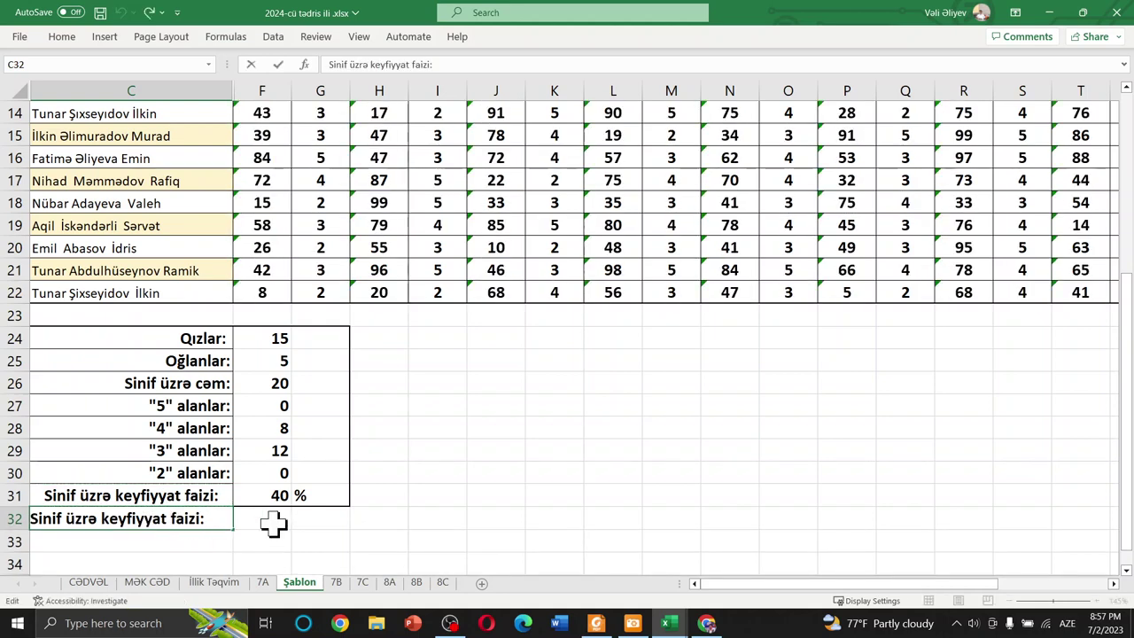
{"action": "key", "text": "BackSpace"}
{"action": "key", "text": "BackSpace"}
{"action": "key", "text": "BackSpace"}
{"action": "key", "text": "BackSpace"}
{"action": "key", "text": "BackSpace"}
{"action": "key", "text": "BackSpace"}
{"action": "key", "text": "BackSpace"}
{"action": "key", "text": "BackSpace"}
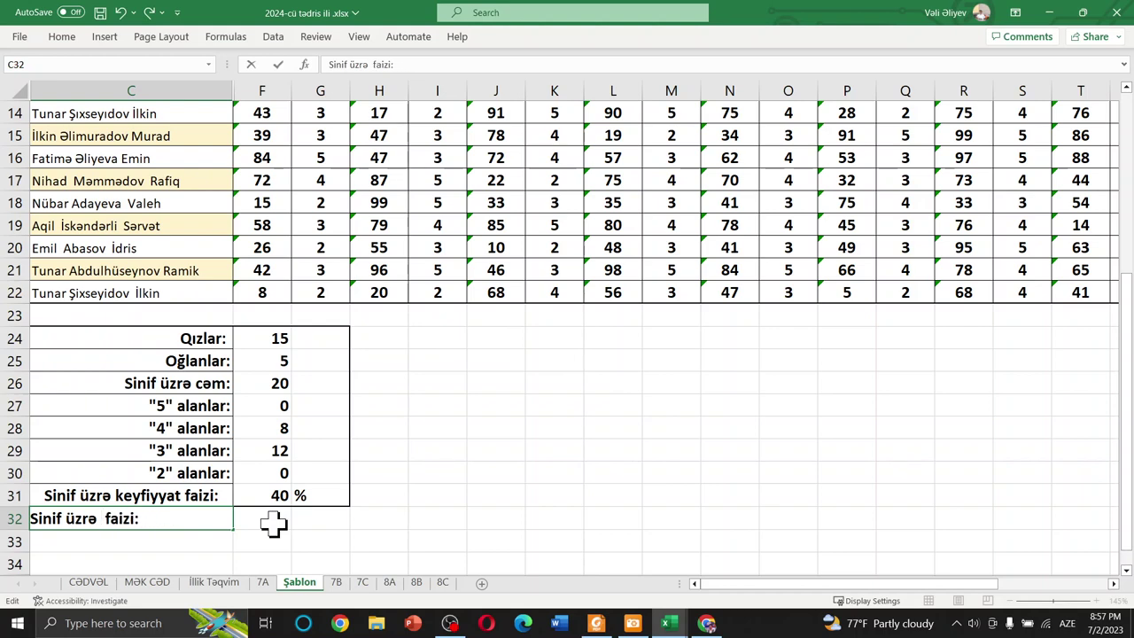
{"action": "type", "text": "müvə"}
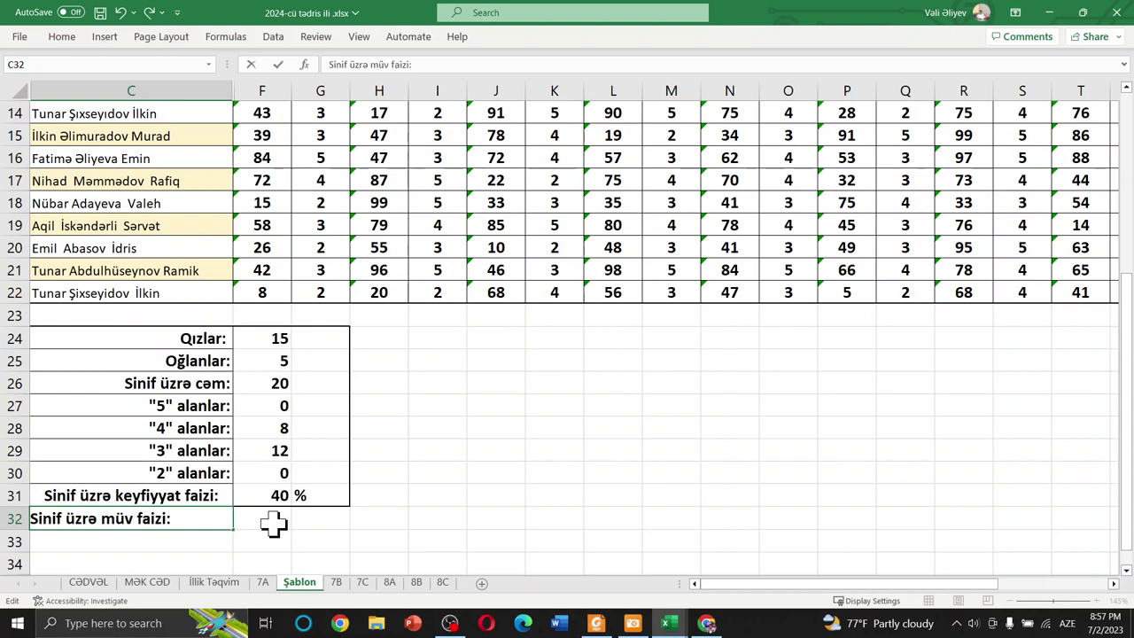
{"action": "type", "text": "ffəqiy"}
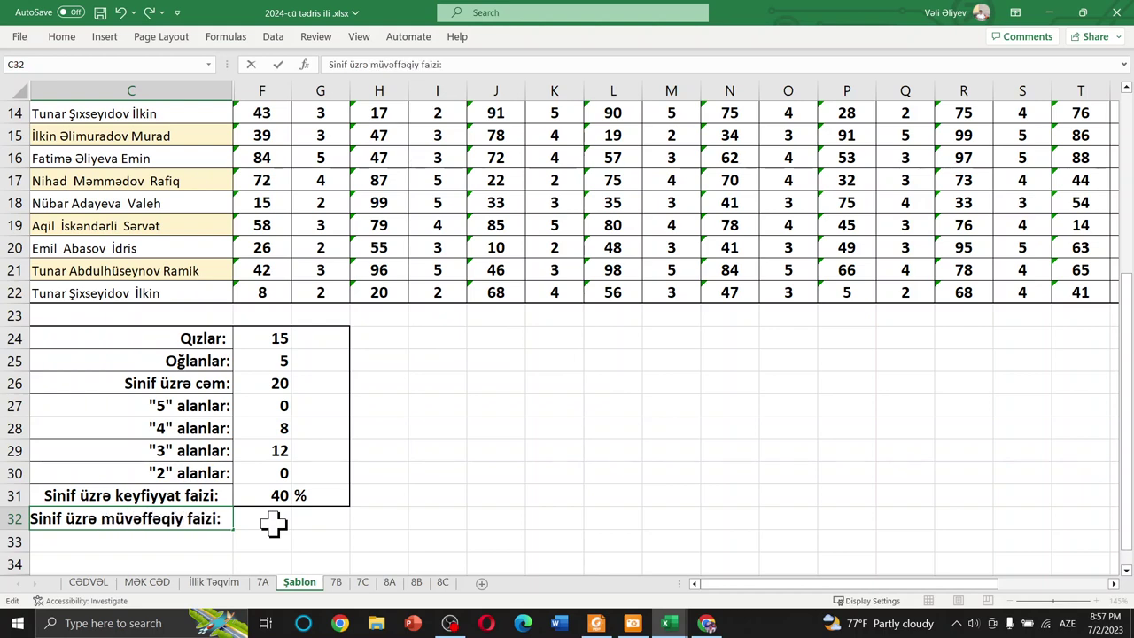
{"action": "type", "text": "yət"}
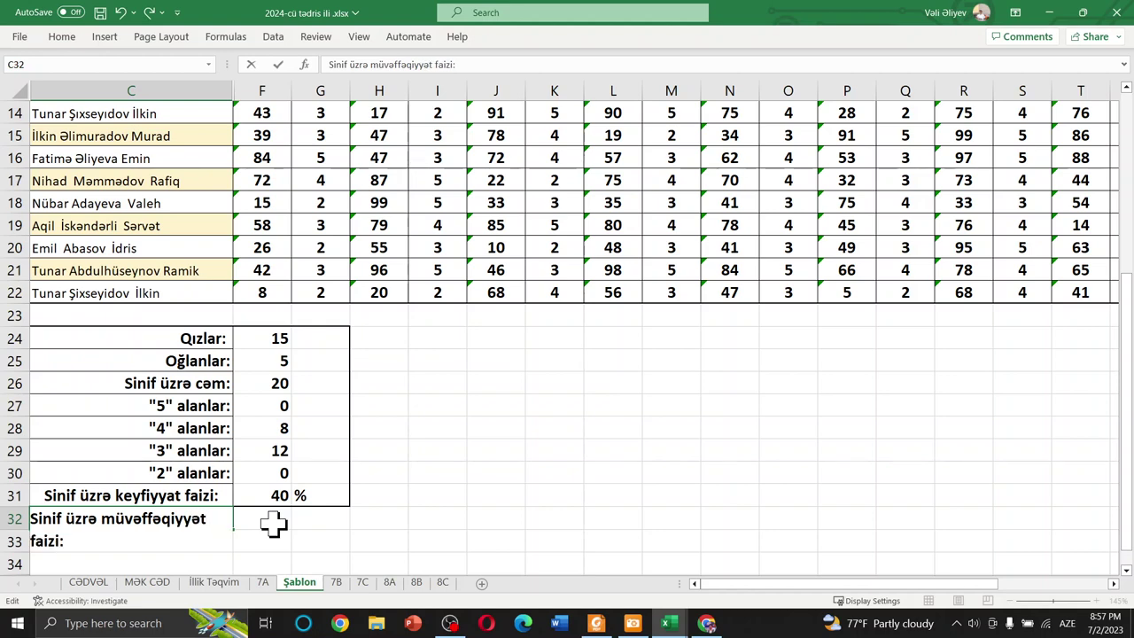
{"action": "key", "text": "Return"}
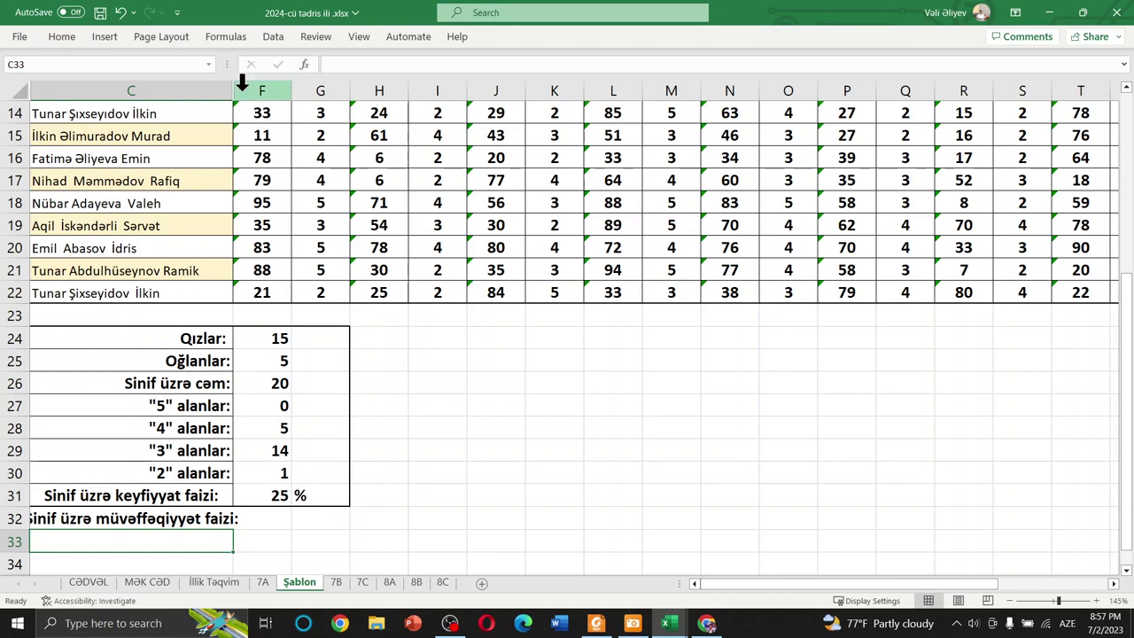
Widen column C to fit the new label and right-align the quality label in C31
{"action": "left_click_drag", "start_coordinate": [233, 89], "coordinate": [254, 89]}
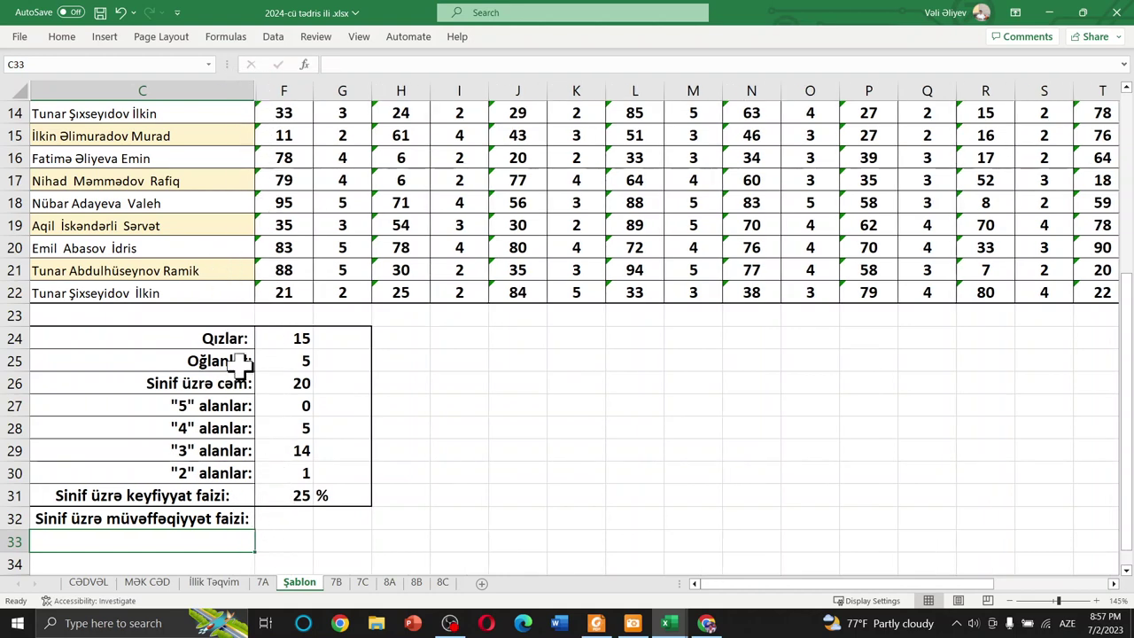
{"action": "left_click", "coordinate": [221, 497]}
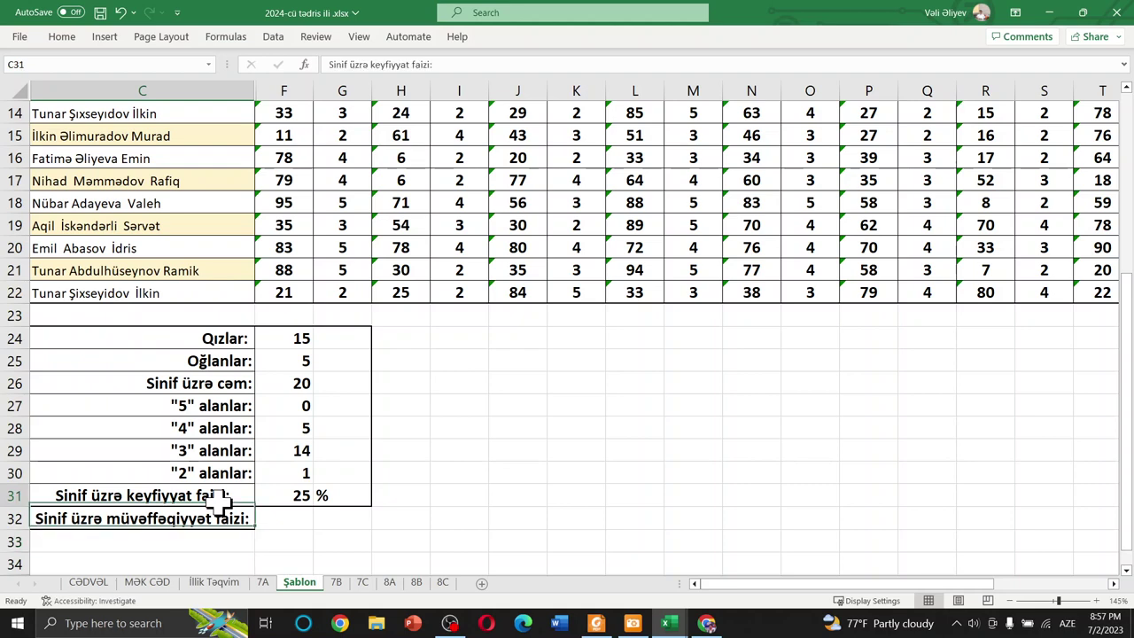
{"action": "left_click", "coordinate": [67, 37]}
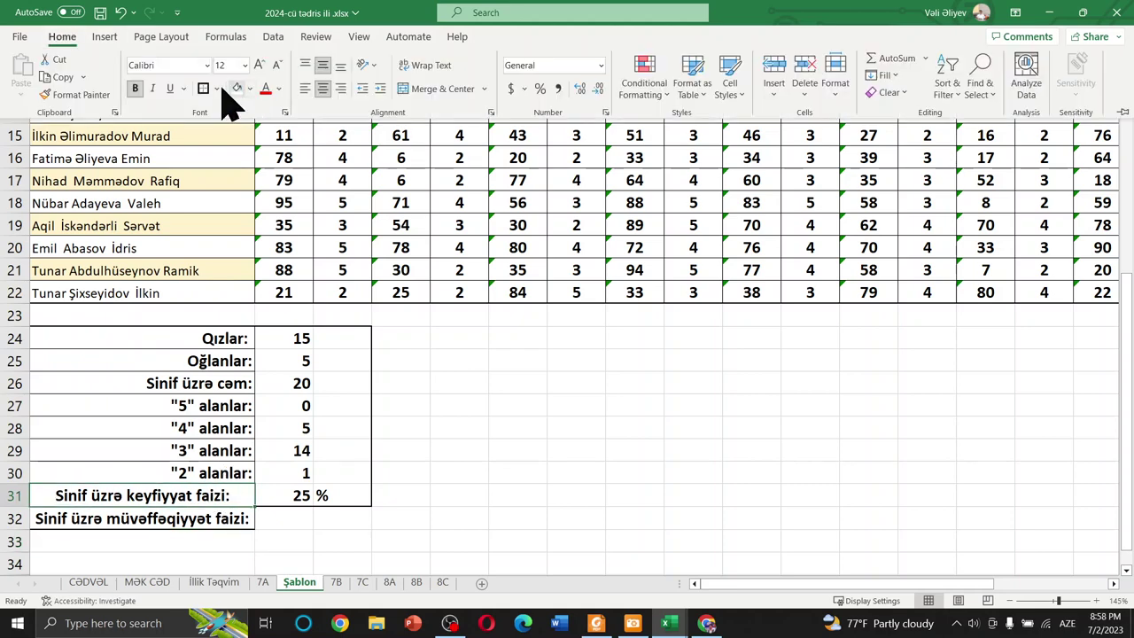
{"action": "left_click", "coordinate": [340, 88]}
{"action": "left_click", "coordinate": [310, 512]}
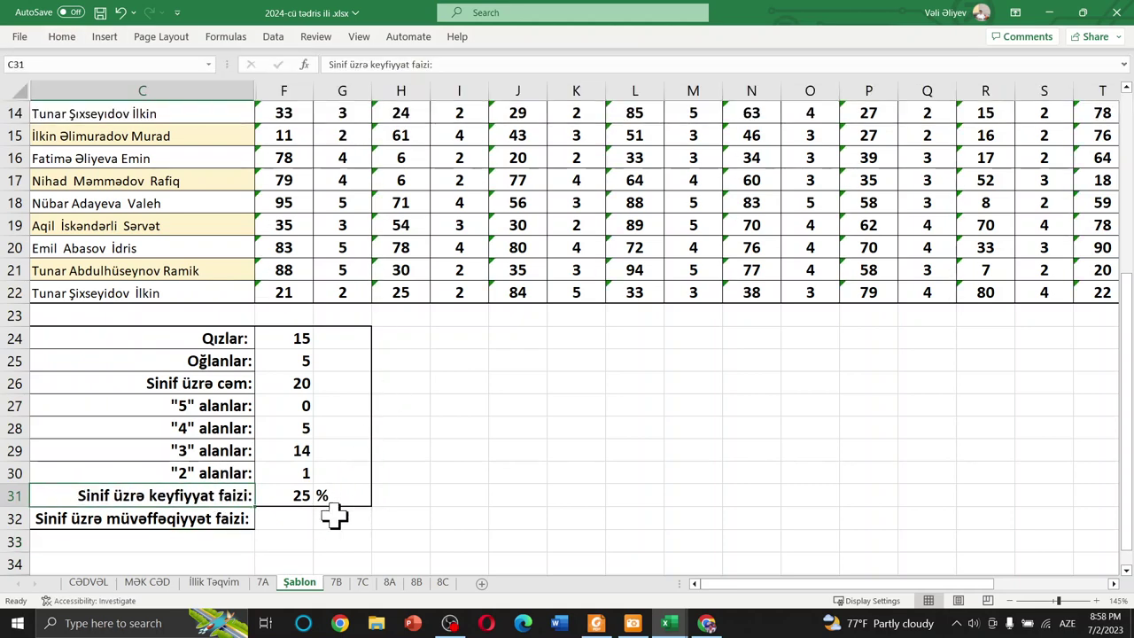
{"action": "left_click", "coordinate": [315, 503]}
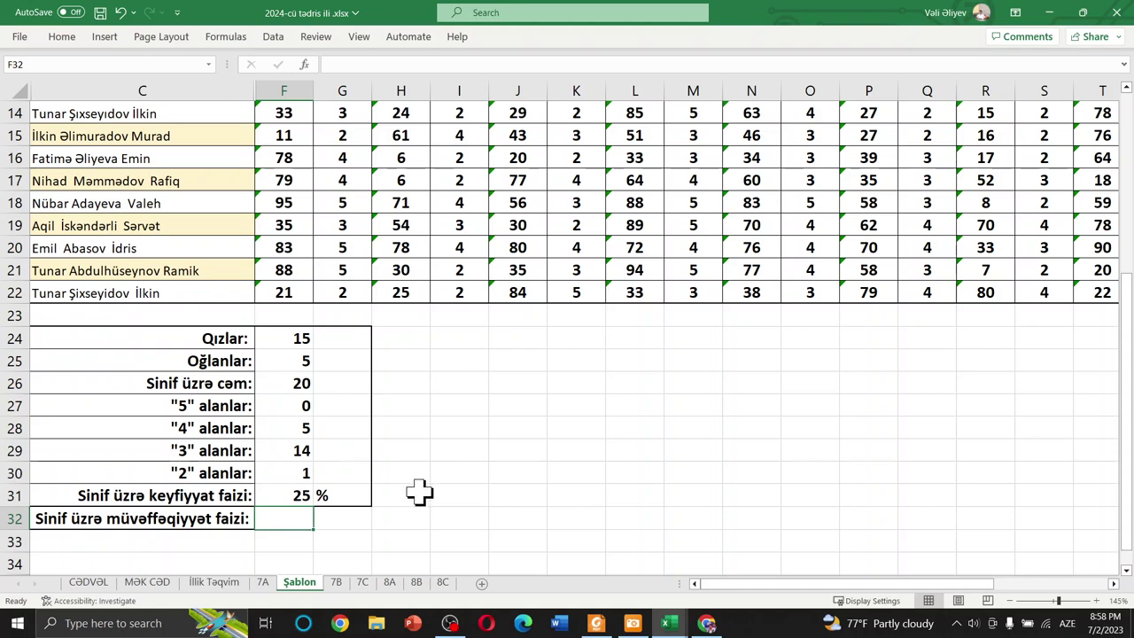
Enter =((F26-F30)/F26)*100 in F32, giving a success percentage of 95
{"action": "type", "text": "=("}
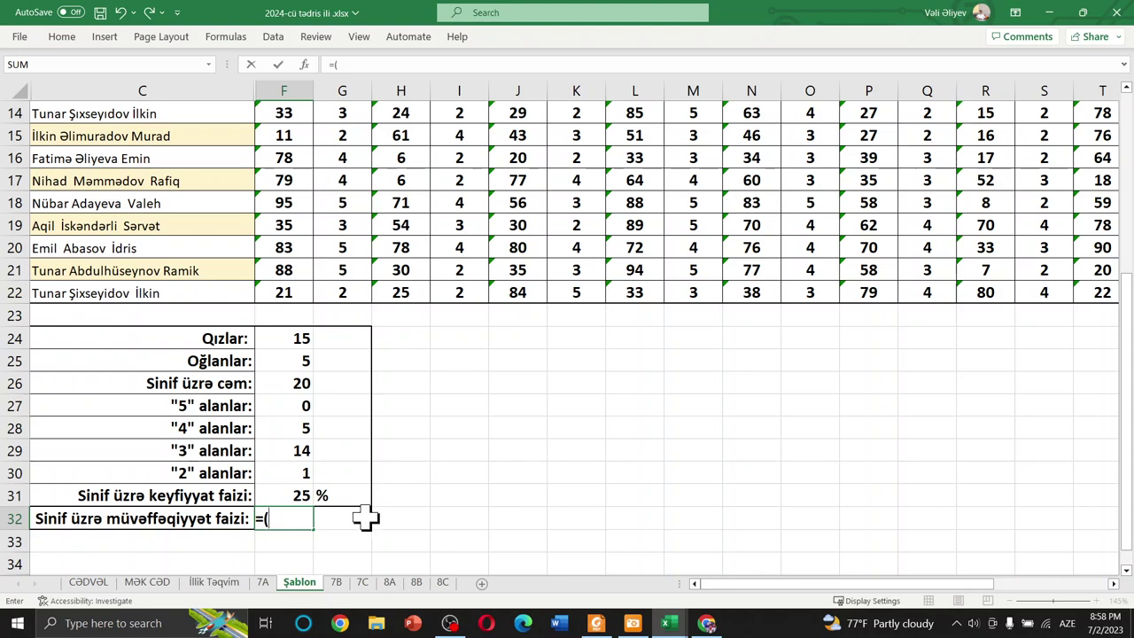
{"action": "left_click", "coordinate": [297, 385]}
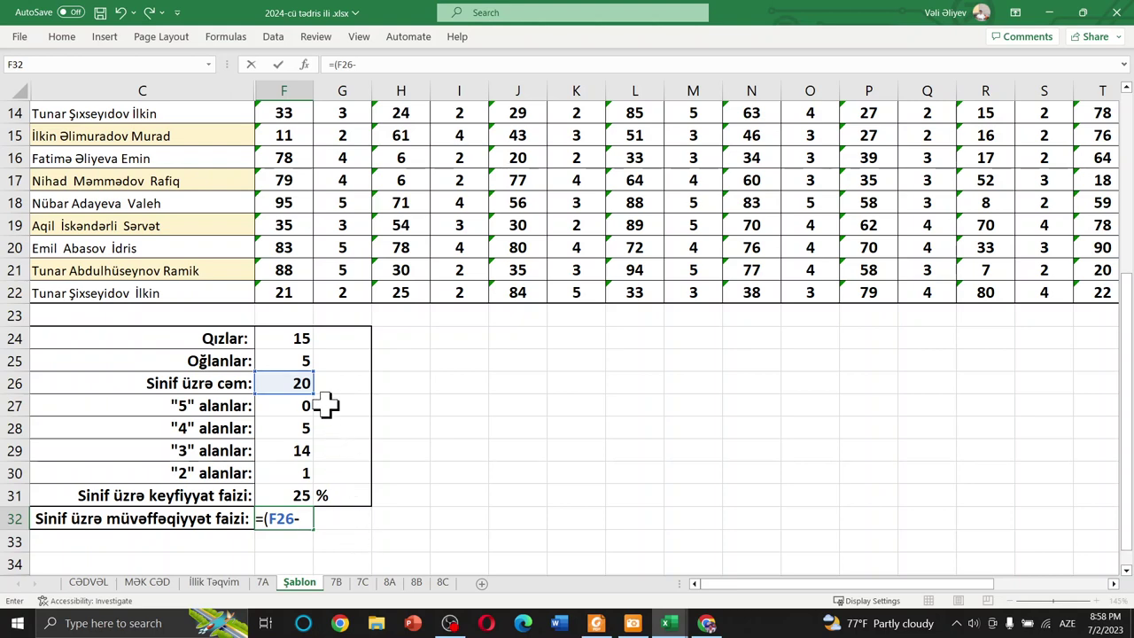
{"action": "left_click", "coordinate": [299, 472]}
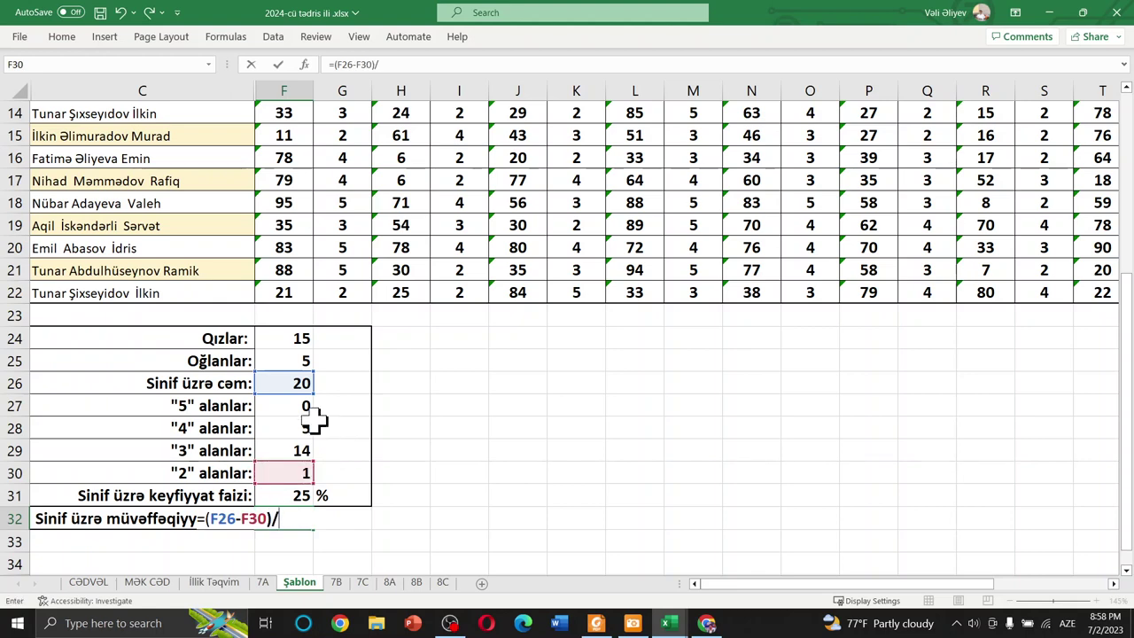
{"action": "left_click", "coordinate": [289, 383]}
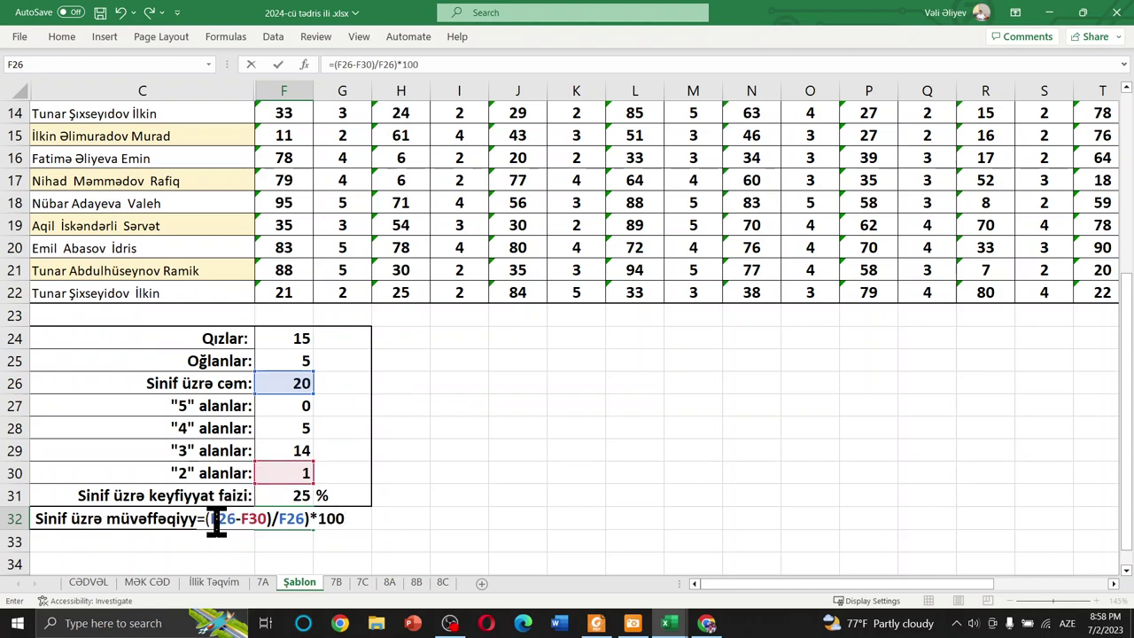
{"action": "left_click", "coordinate": [352, 65]}
{"action": "key", "text": "Left"}
{"action": "key", "text": "Left"}
{"action": "key", "text": "Left"}
{"action": "type", "text": "("}
{"action": "key", "text": "End"}
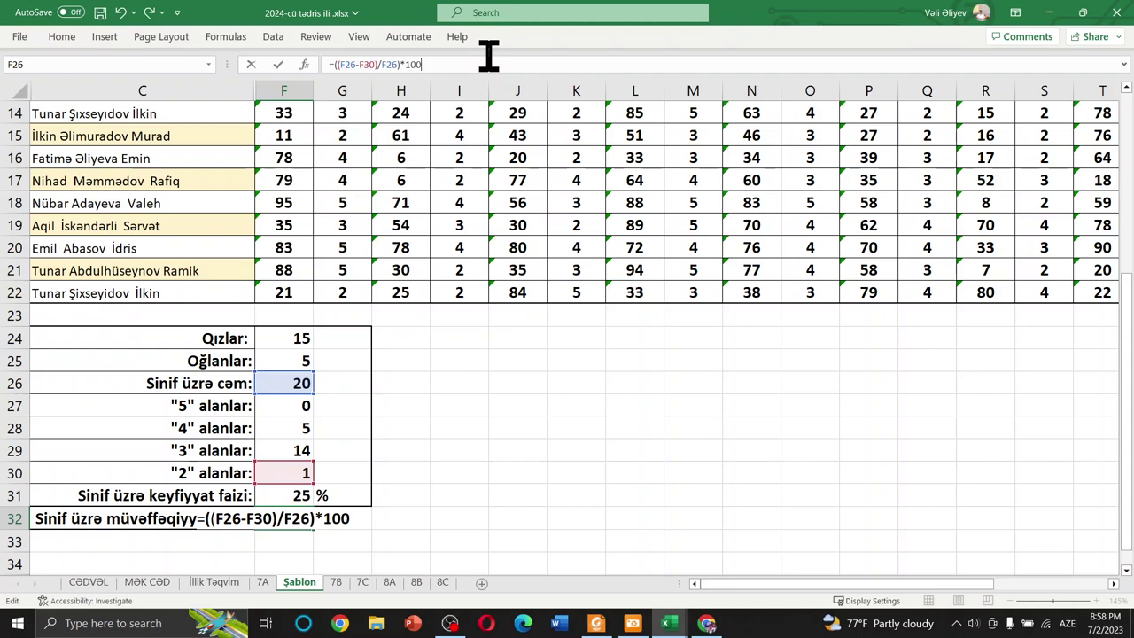
{"action": "key", "text": "Return"}
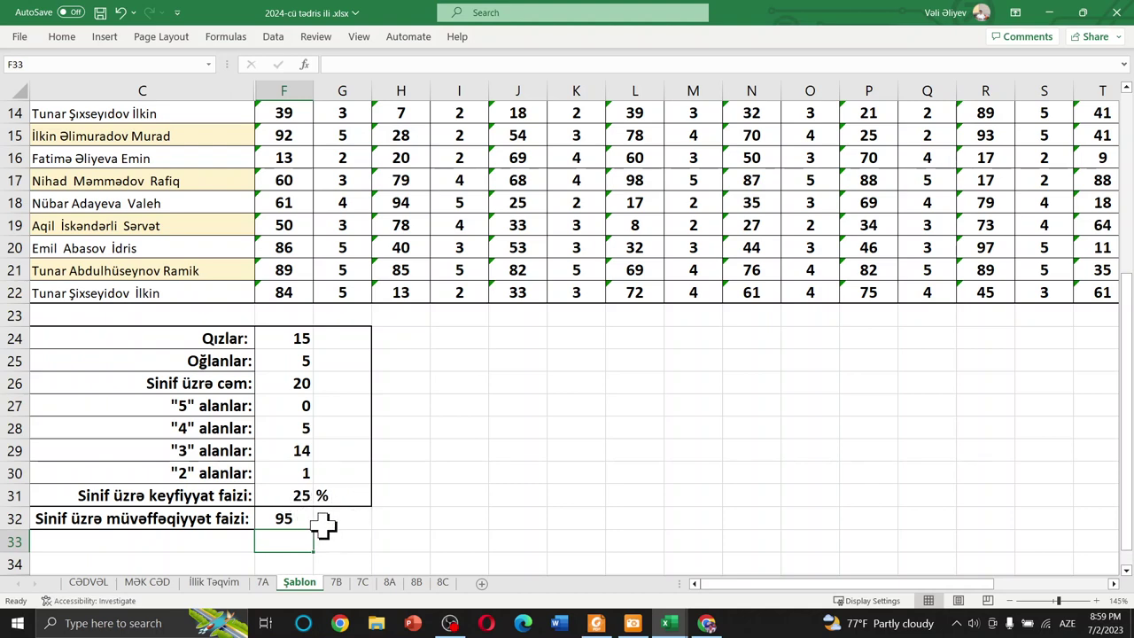
Fill the % sign from G31 down into G32
{"action": "left_click", "coordinate": [344, 496]}
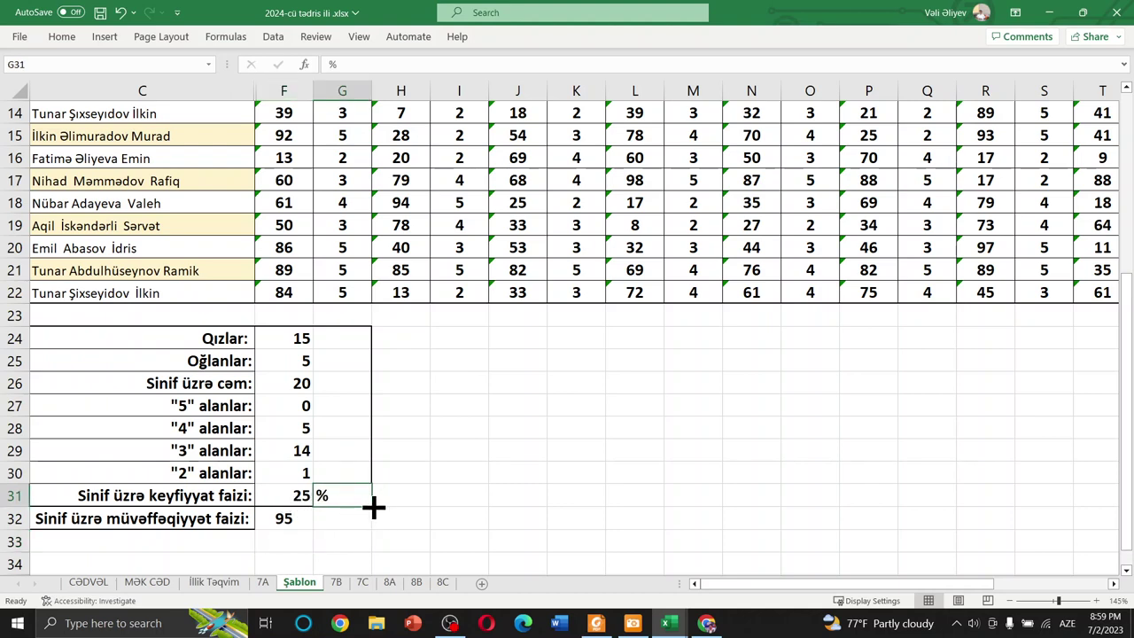
{"action": "left_click_drag", "start_coordinate": [373, 506], "coordinate": [370, 524]}
{"action": "left_click", "coordinate": [424, 523]}
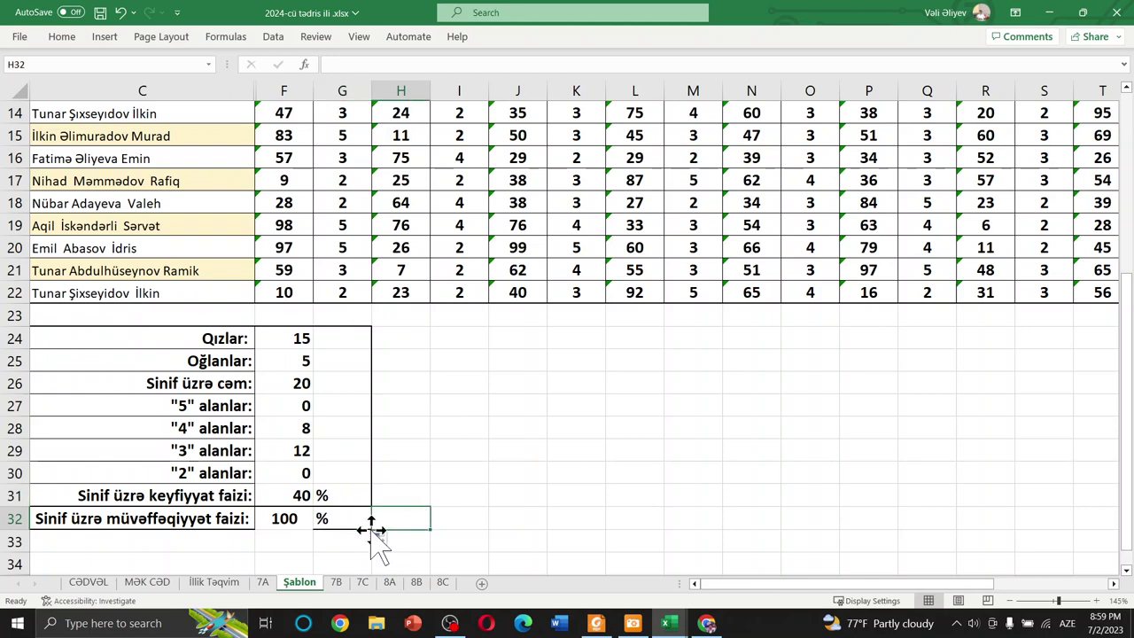
Right-align the success-percentage value in F32
{"action": "left_click", "coordinate": [283, 518]}
{"action": "left_click", "coordinate": [71, 40]}
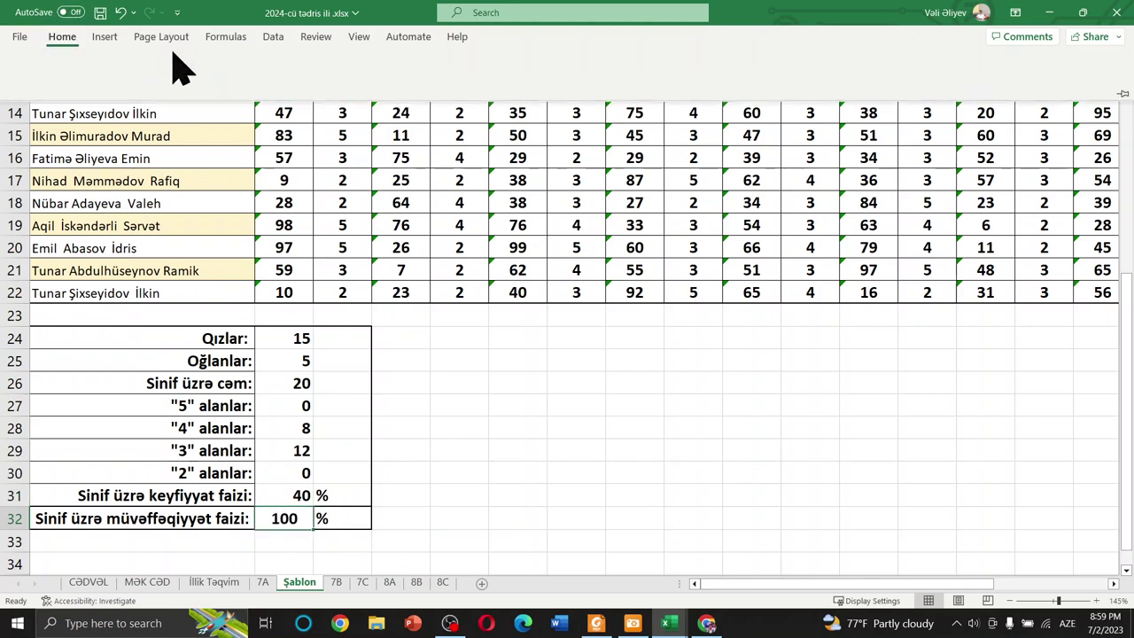
{"action": "left_click", "coordinate": [340, 85]}
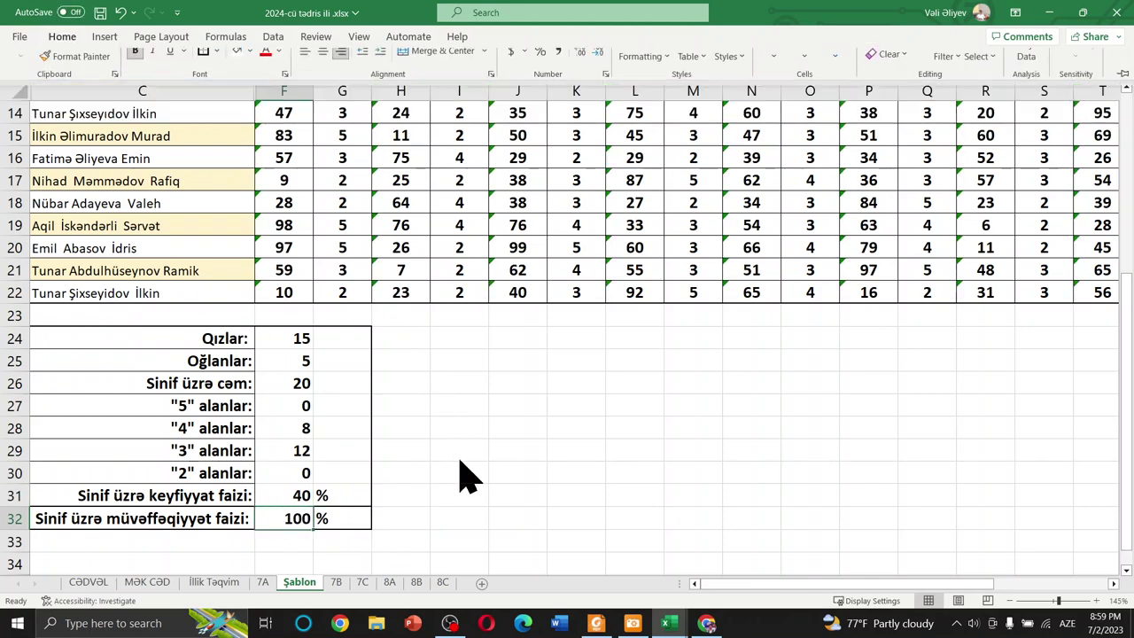
Apply No Border to the summary values in F24:G32
{"action": "left_click", "coordinate": [456, 538]}
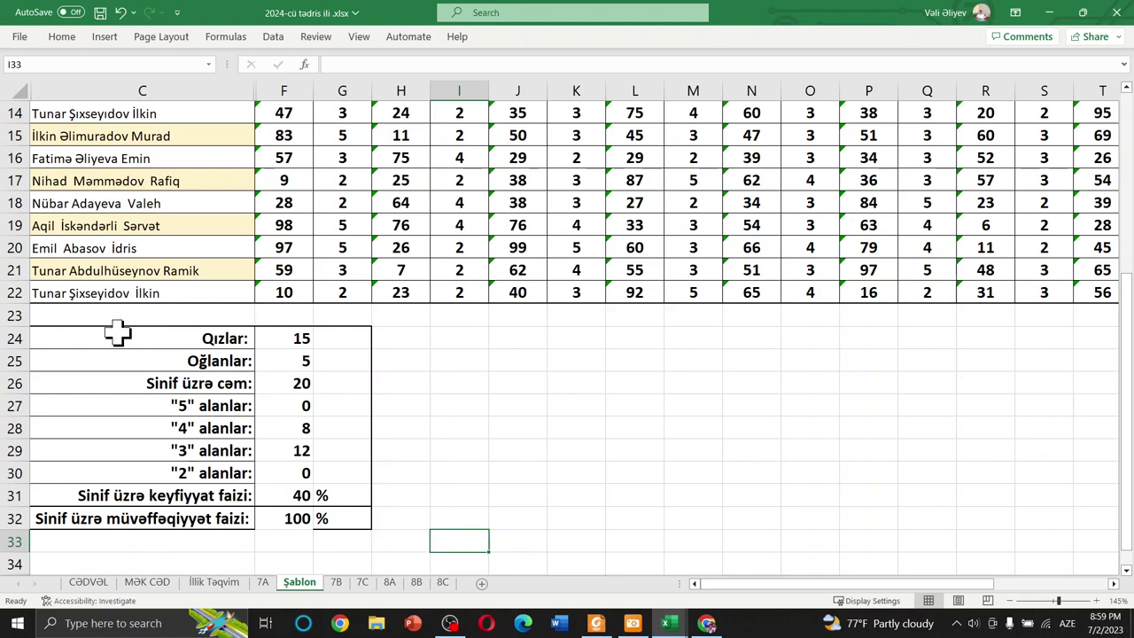
{"action": "left_click_drag", "start_coordinate": [301, 339], "coordinate": [354, 523]}
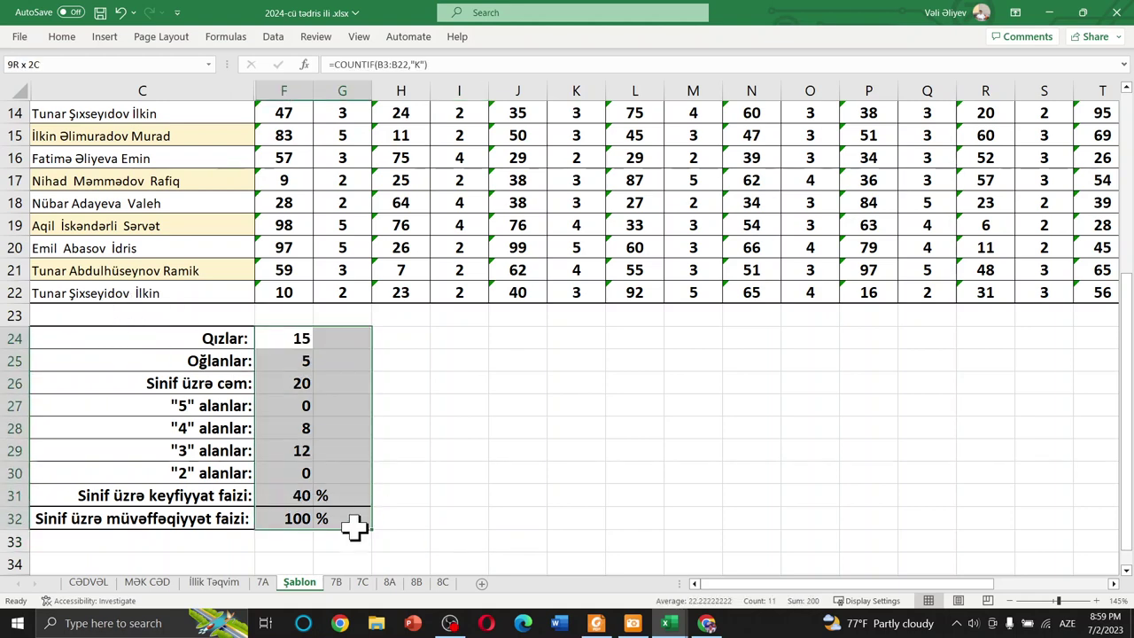
{"action": "left_click", "coordinate": [61, 36]}
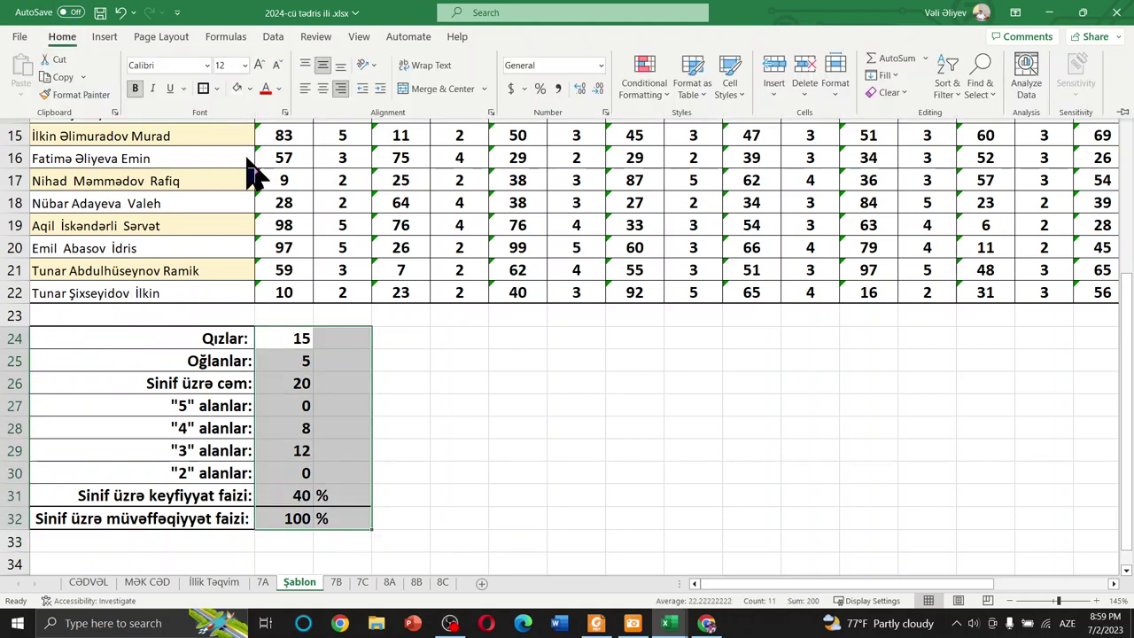
{"action": "left_click", "coordinate": [217, 88]}
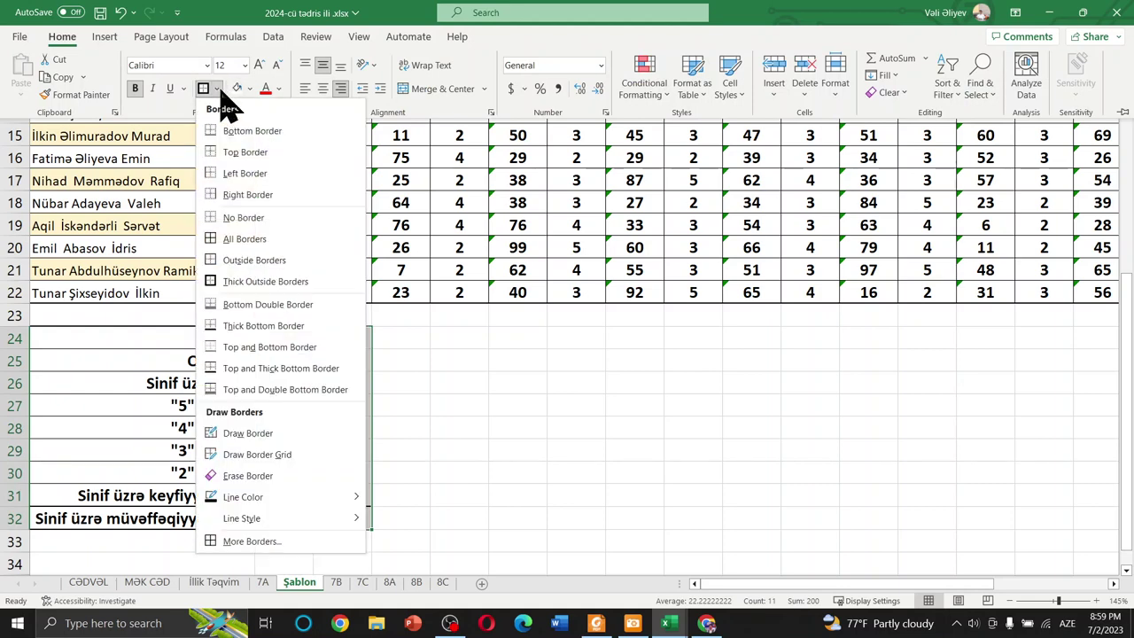
{"action": "left_click", "coordinate": [266, 219]}
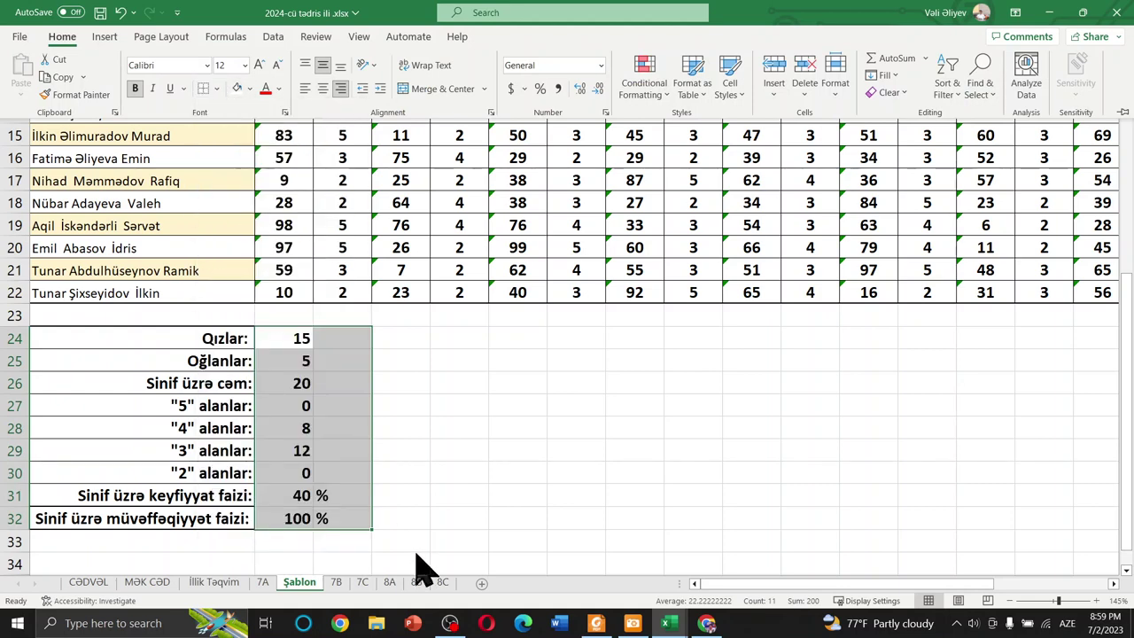
{"action": "left_click", "coordinate": [417, 541]}
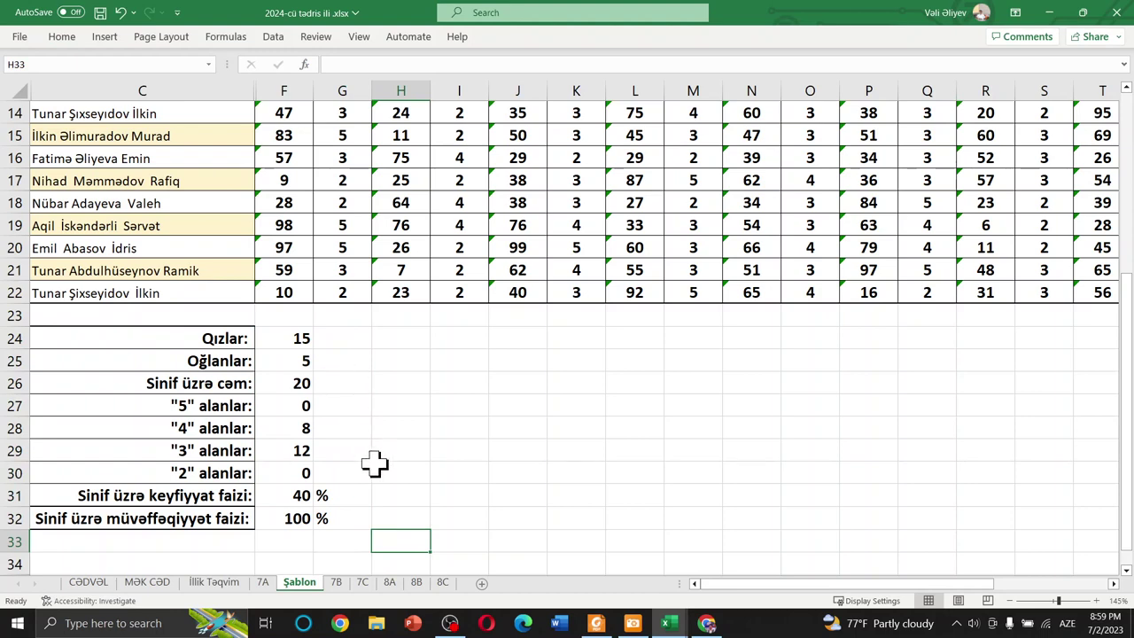
Enter 'nəfər' in G24 and fill it down to G30
{"action": "left_click", "coordinate": [343, 334]}
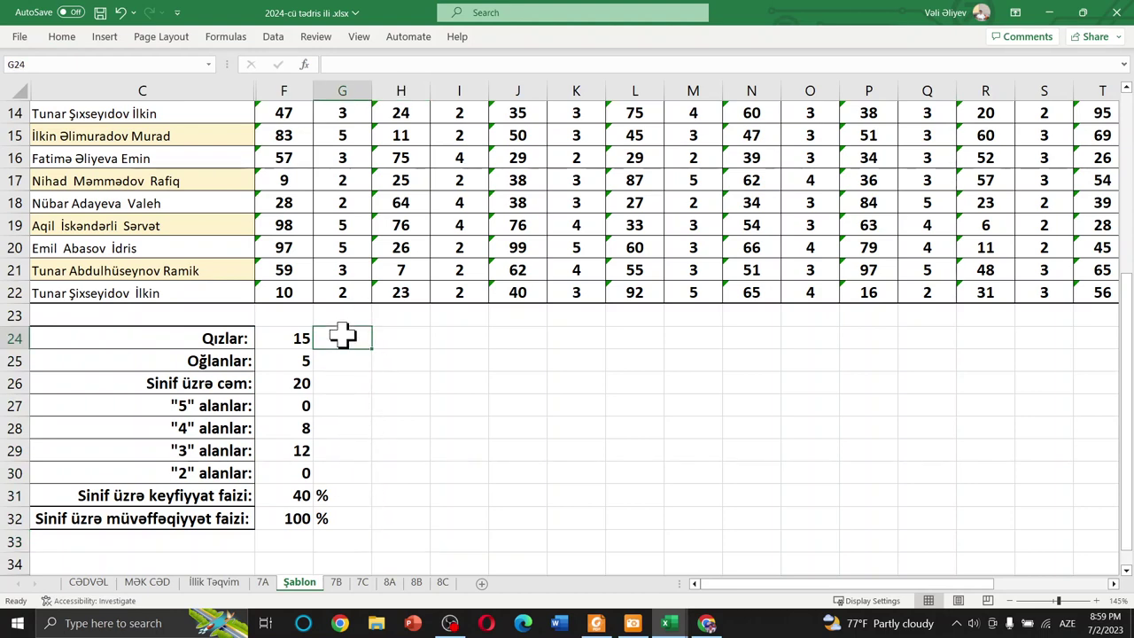
{"action": "type", "text": "nəfrə"}
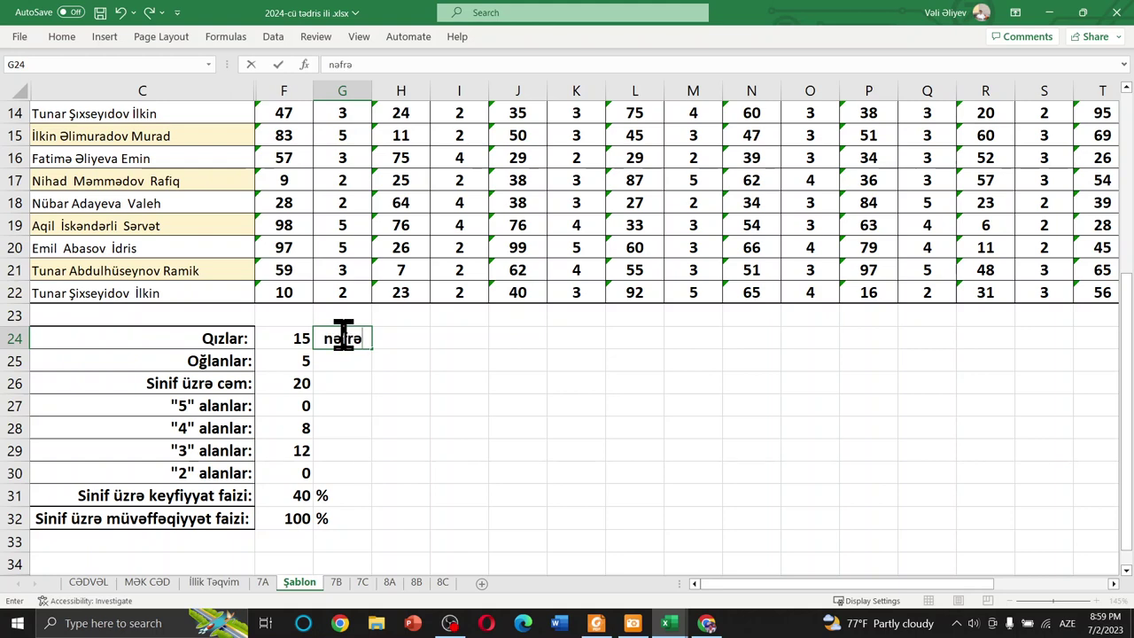
{"action": "key", "text": "BackSpace"}
{"action": "key", "text": "BackSpace"}
{"action": "key", "text": "Return"}
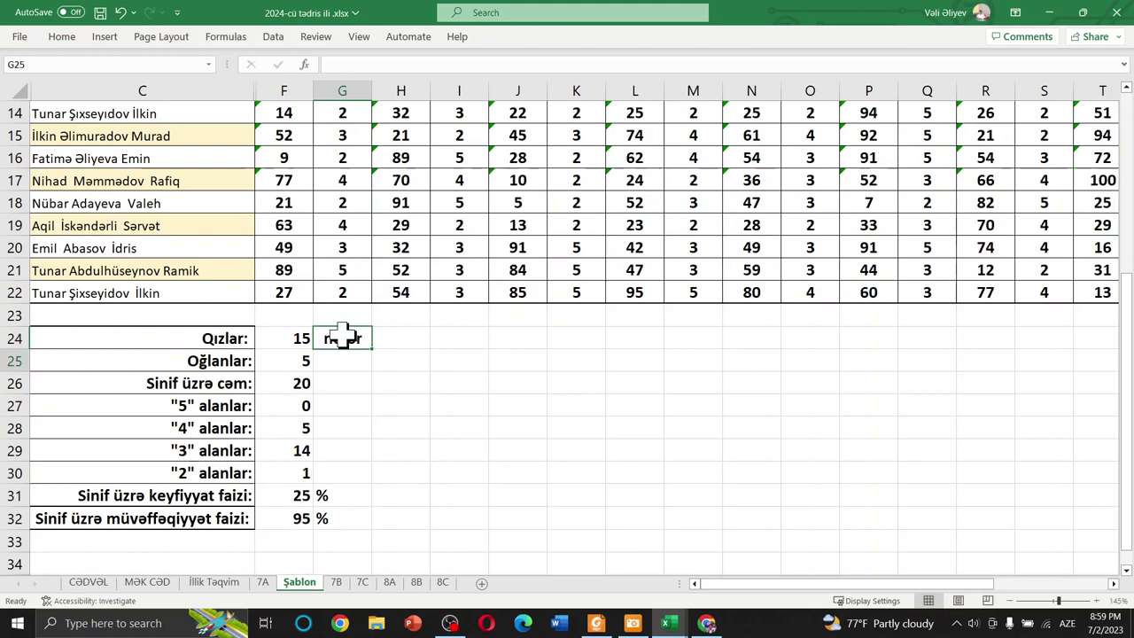
{"action": "left_click", "coordinate": [354, 337]}
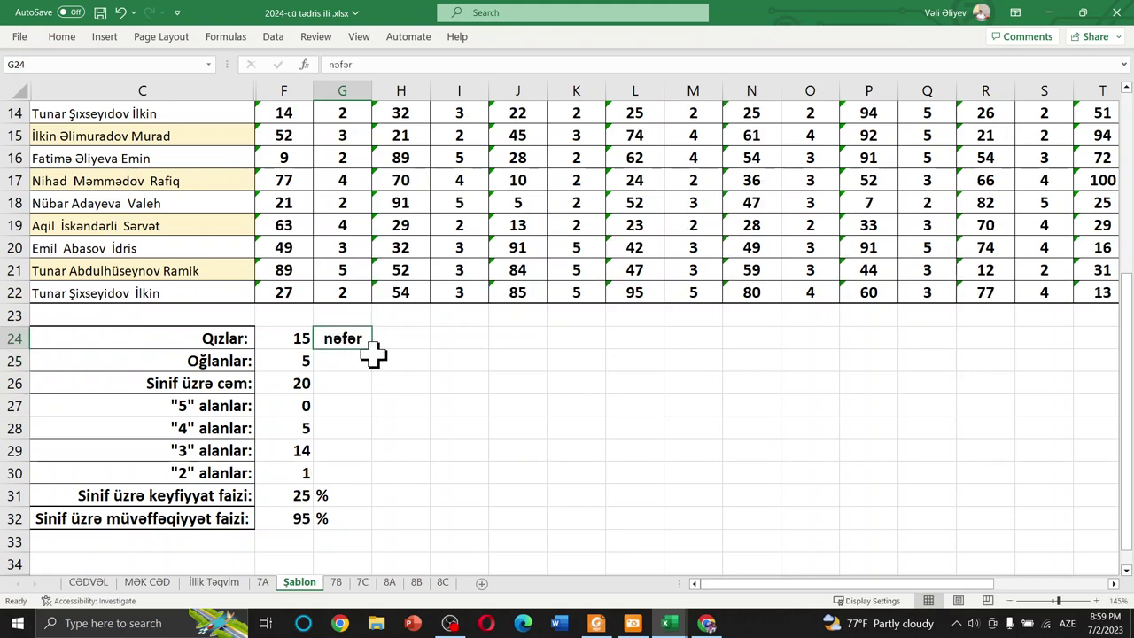
{"action": "left_click_drag", "start_coordinate": [375, 348], "coordinate": [361, 480]}
{"action": "left_click", "coordinate": [446, 428]}
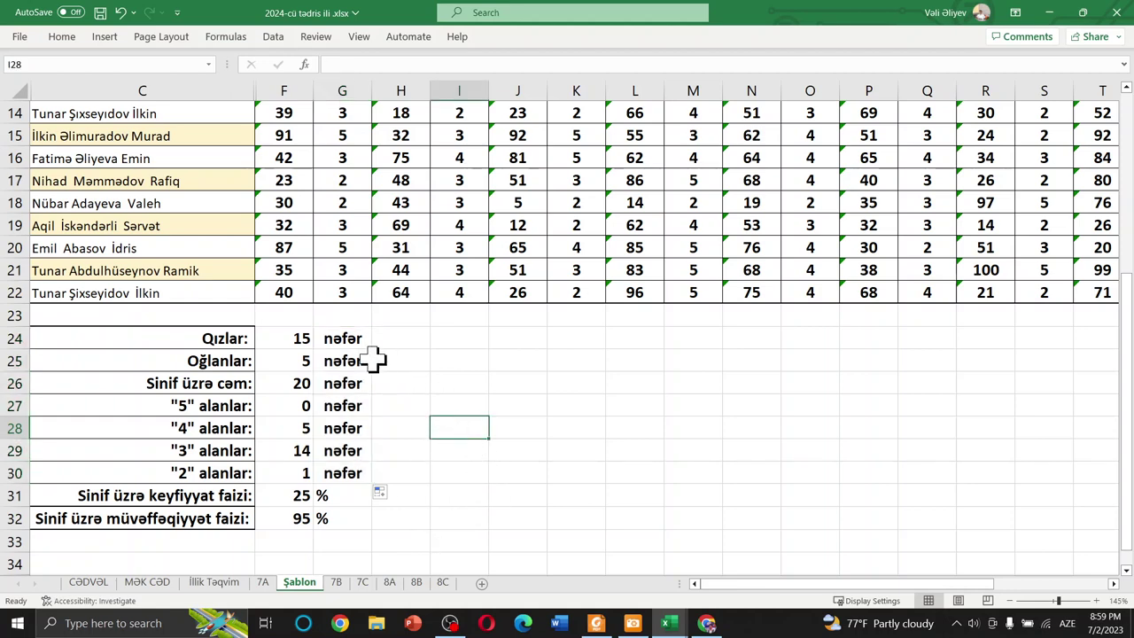
Left-align the nəfər labels in G24:G30, then select the whole summary table
{"action": "left_click_drag", "start_coordinate": [347, 338], "coordinate": [343, 469]}
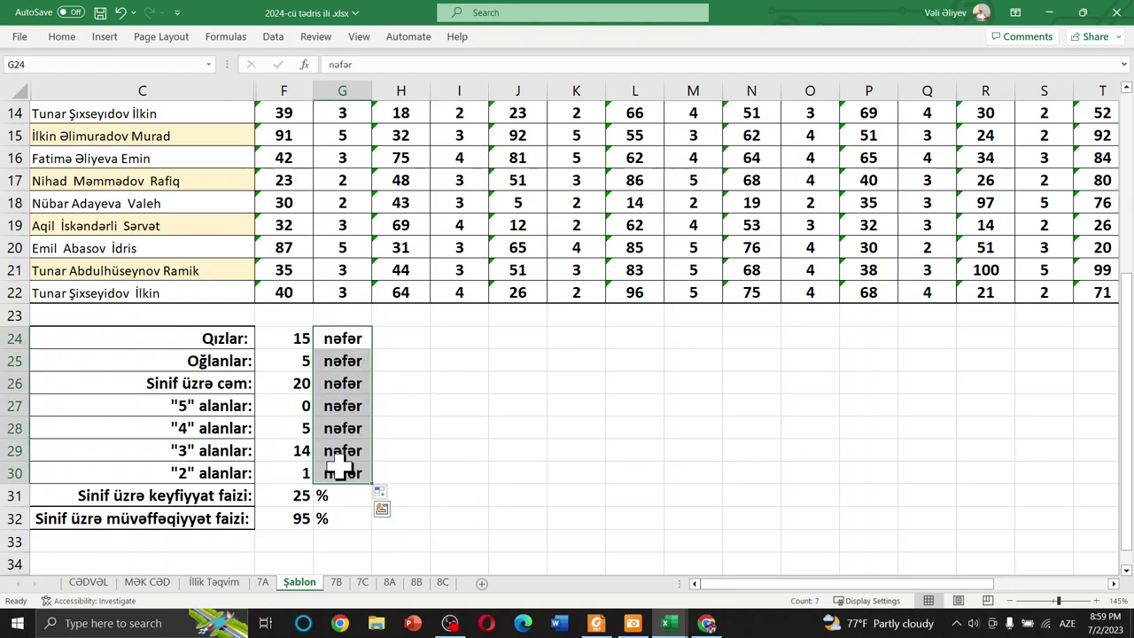
{"action": "left_click", "coordinate": [66, 39]}
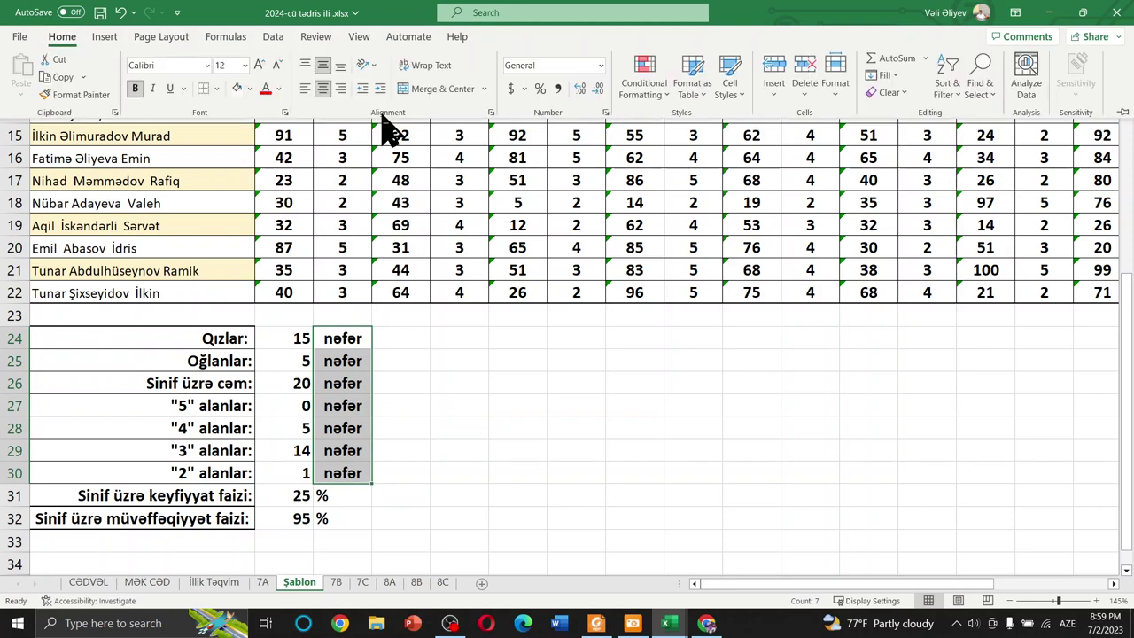
{"action": "left_click", "coordinate": [299, 83]}
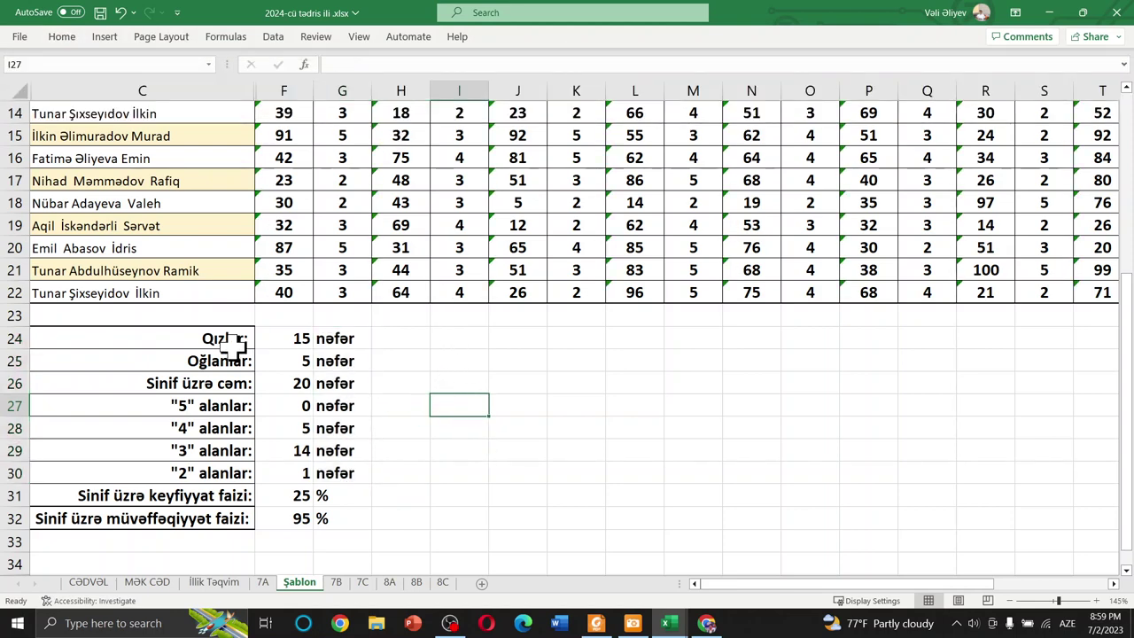
{"action": "left_click_drag", "start_coordinate": [164, 335], "coordinate": [361, 520]}
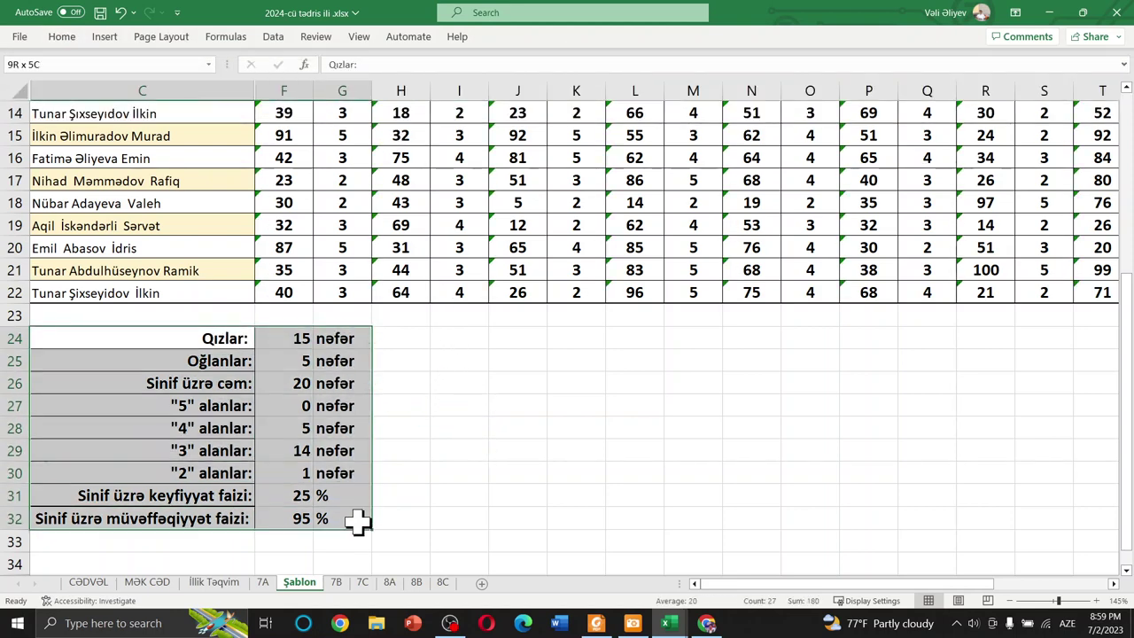
{"action": "left_click", "coordinate": [62, 36]}
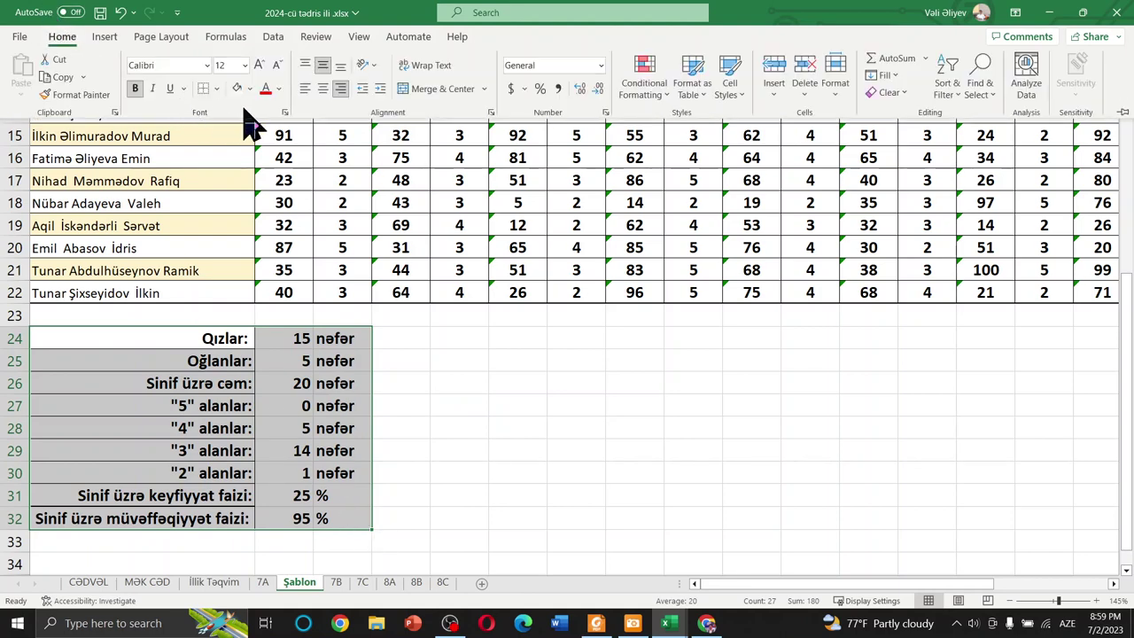
{"action": "left_click", "coordinate": [216, 89]}
Give the summary table C24:G32 a thick outside border
{"action": "left_click", "coordinate": [257, 281]}
{"action": "left_click", "coordinate": [453, 430]}
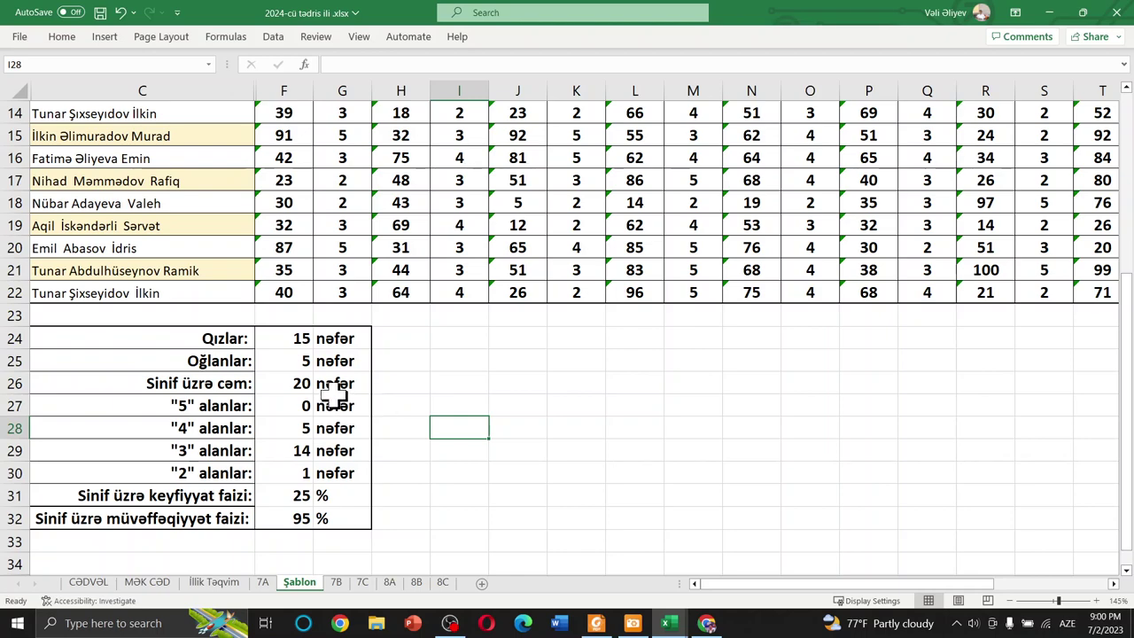
{"action": "scroll", "coordinate": [297, 297], "scroll_direction": "up", "scroll_amount": 3}
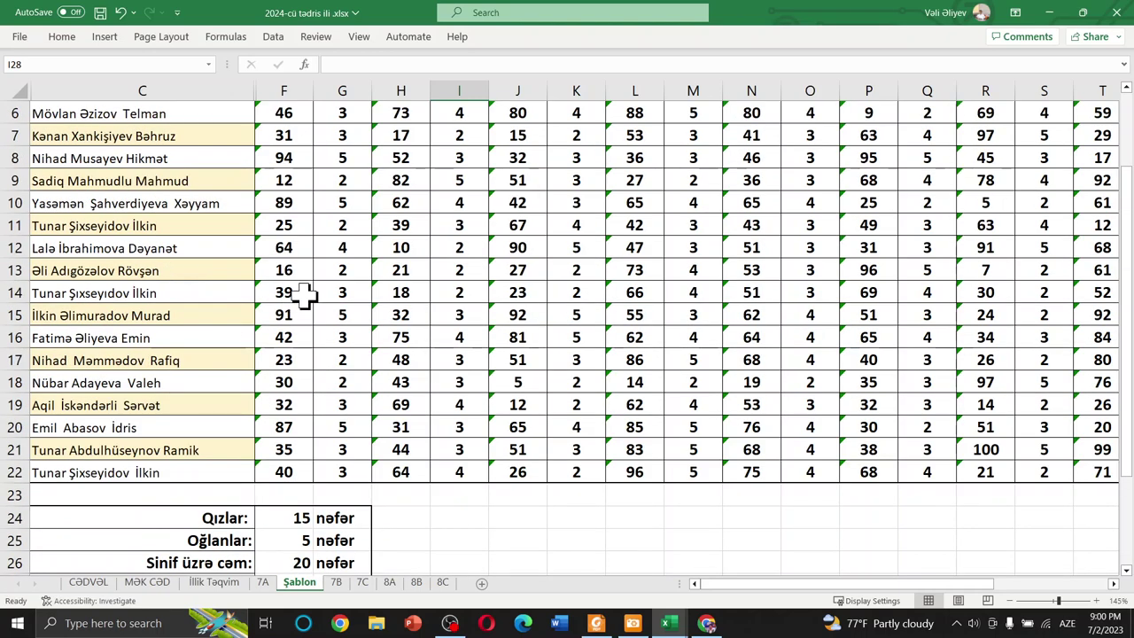
{"action": "scroll", "coordinate": [301, 297], "scroll_direction": "down", "scroll_amount": 4}
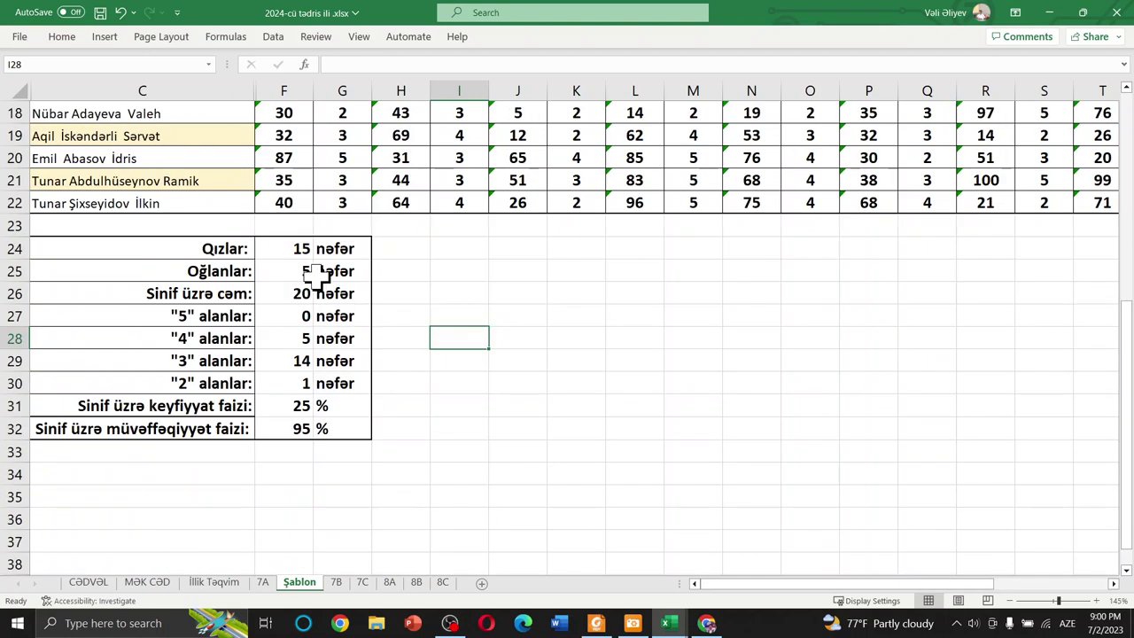
Delete the empty row 23 between the student list and the summary
{"action": "right_click", "coordinate": [18, 226]}
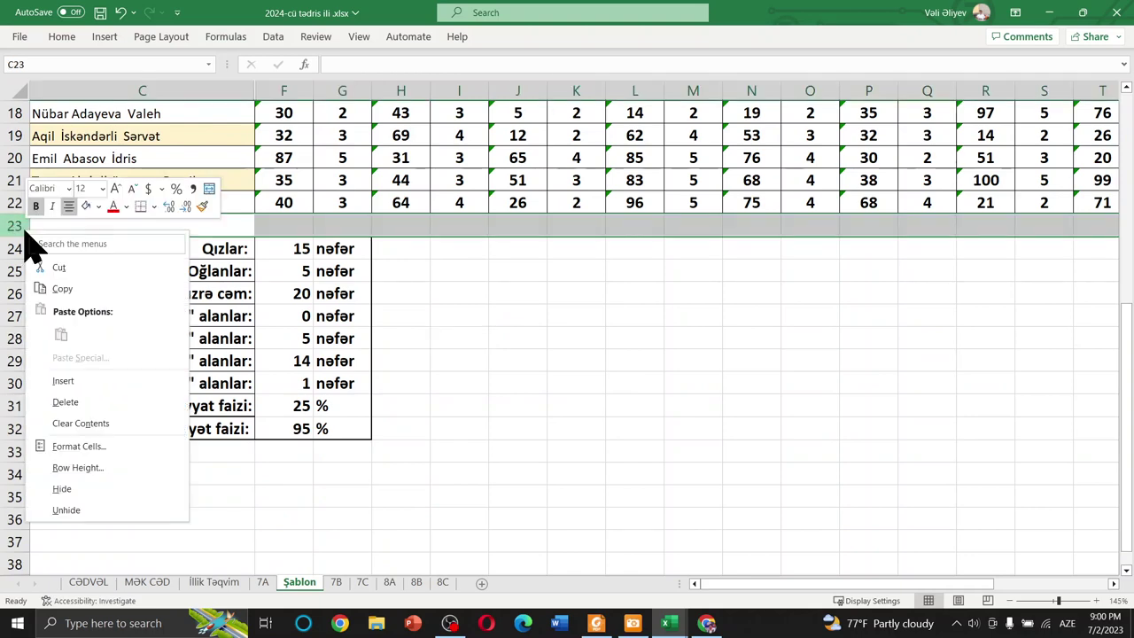
{"action": "left_click", "coordinate": [65, 402]}
{"action": "left_click", "coordinate": [540, 314]}
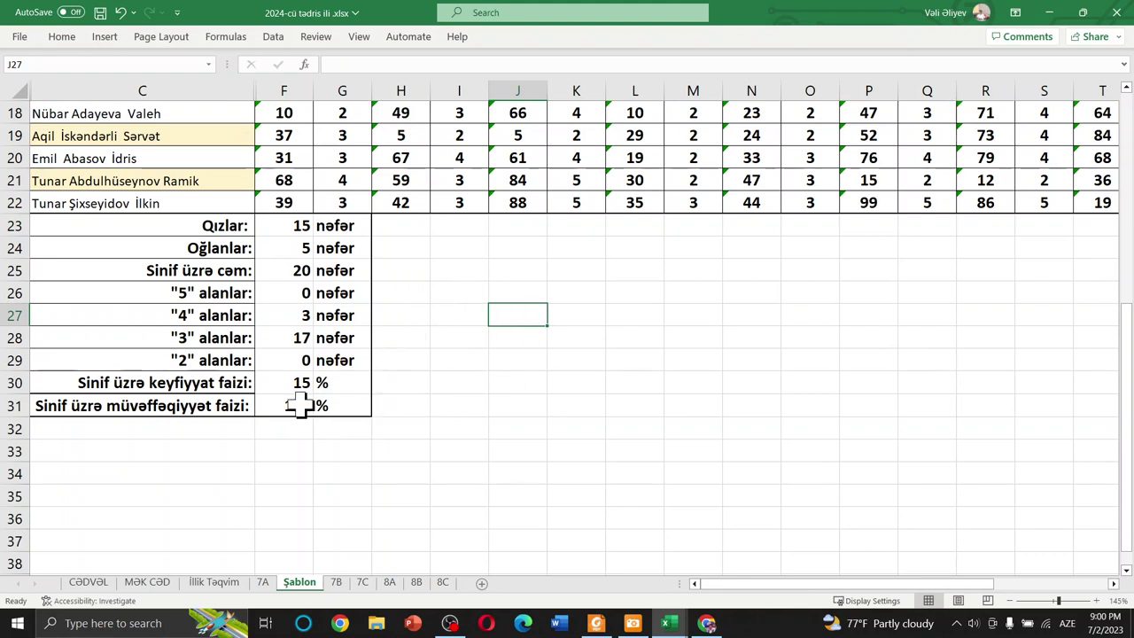
Reconfirm F31's formula =((F25-F29)/F25)*100 so it shows 100
{"action": "left_click", "coordinate": [299, 405]}
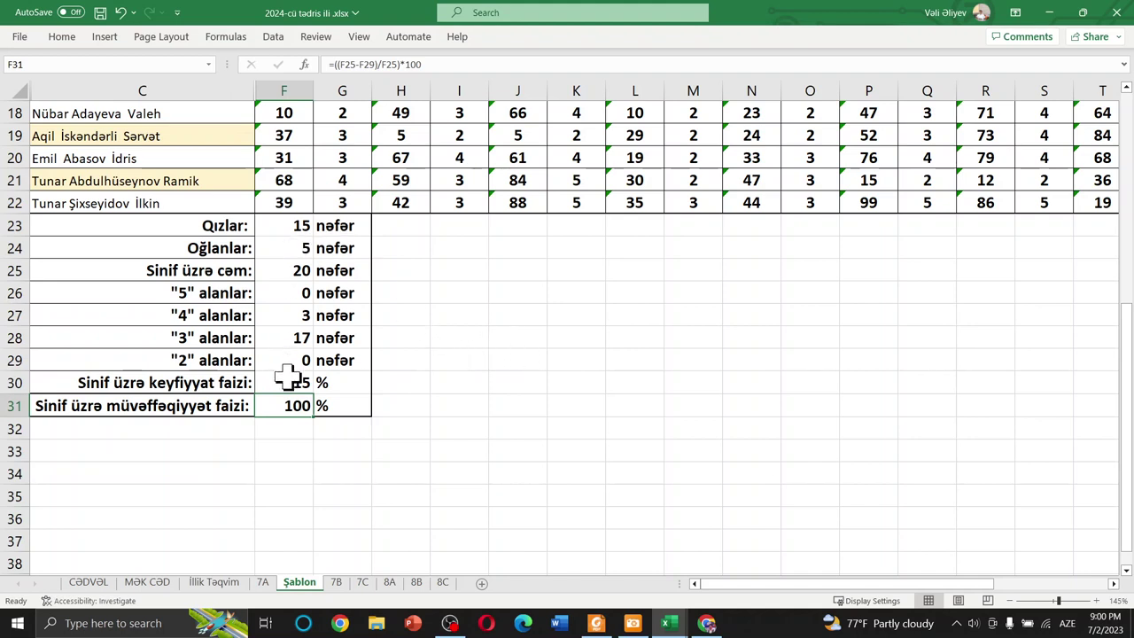
{"action": "double_click", "coordinate": [285, 406]}
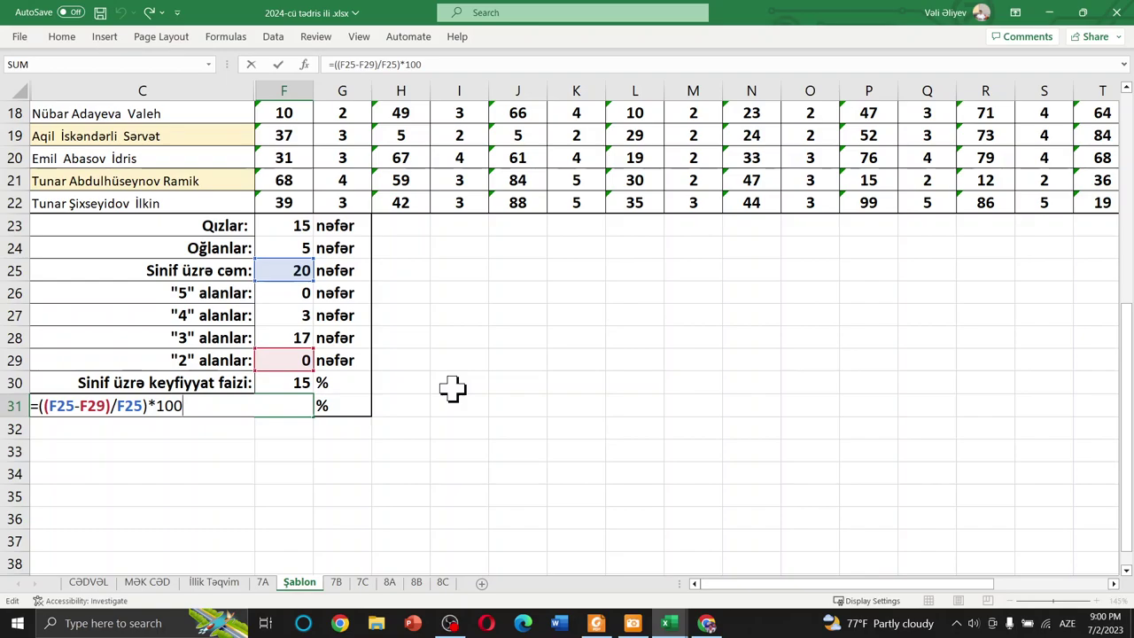
{"action": "key", "text": "ctrl+Return"}
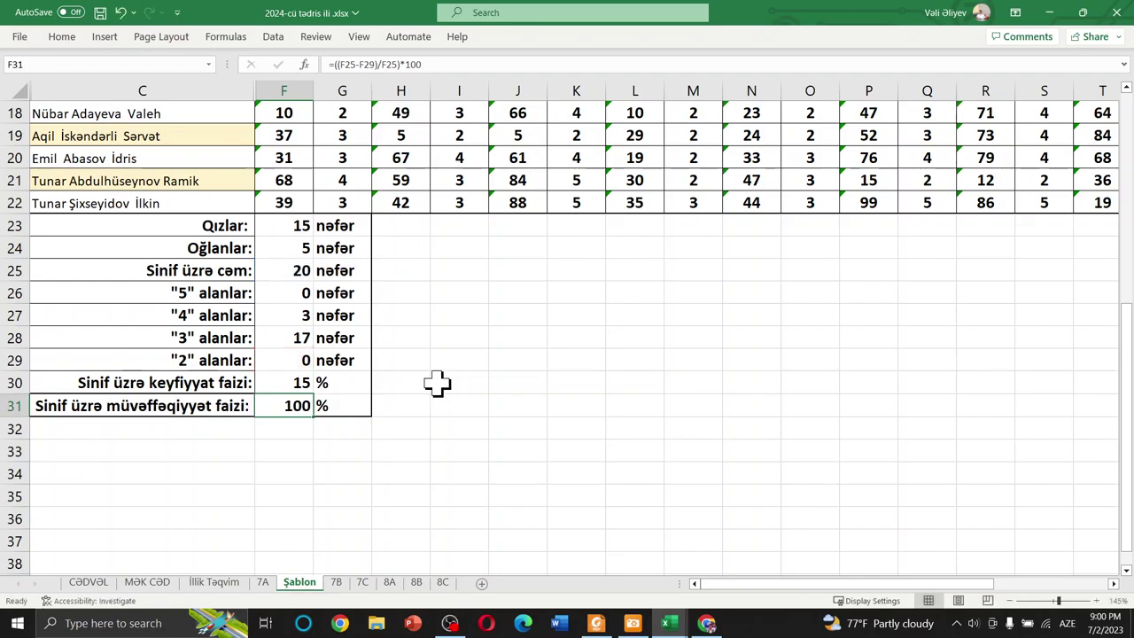
Zoom out on the Şablon sheet so the whole 20-pupil table and summary rows 23–31 fit in view
{"action": "scroll", "coordinate": [436, 383], "scroll_direction": "up", "scroll_amount": 4}
{"action": "scroll", "coordinate": [437, 382], "scroll_direction": "up", "scroll_amount": 2}
{"action": "scroll", "coordinate": [436, 383], "scroll_direction": "down", "scroll_amount": 3, "text": "ctrl"}
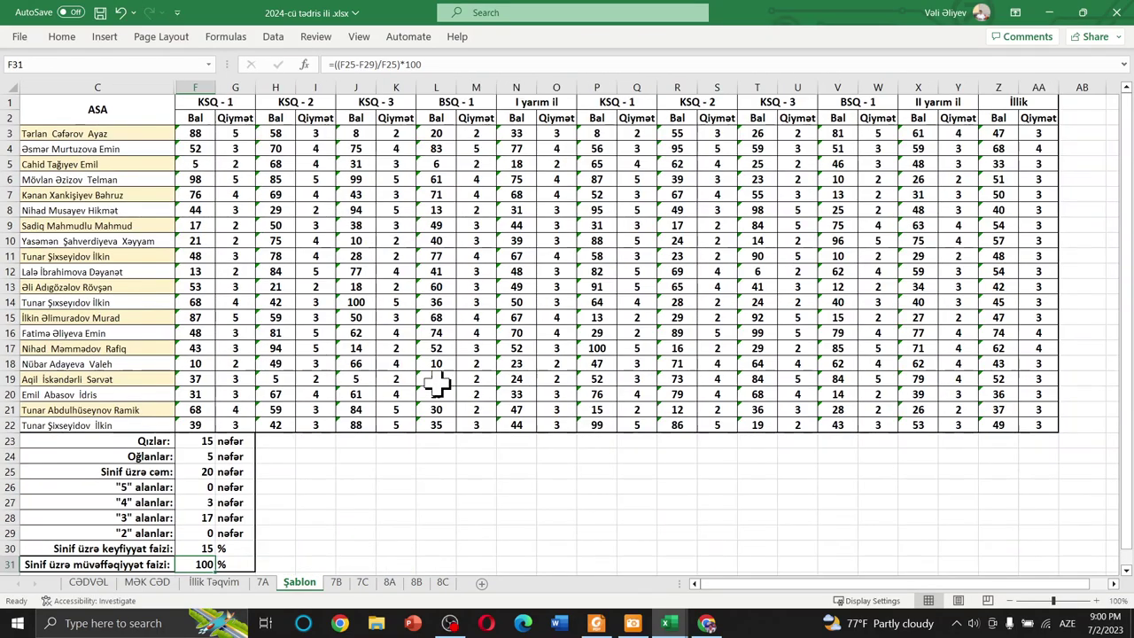
{"action": "scroll", "coordinate": [437, 383], "scroll_direction": "down", "scroll_amount": 2, "text": "ctrl"}
{"action": "scroll", "coordinate": [437, 382], "scroll_direction": "up", "scroll_amount": 1, "text": "ctrl"}
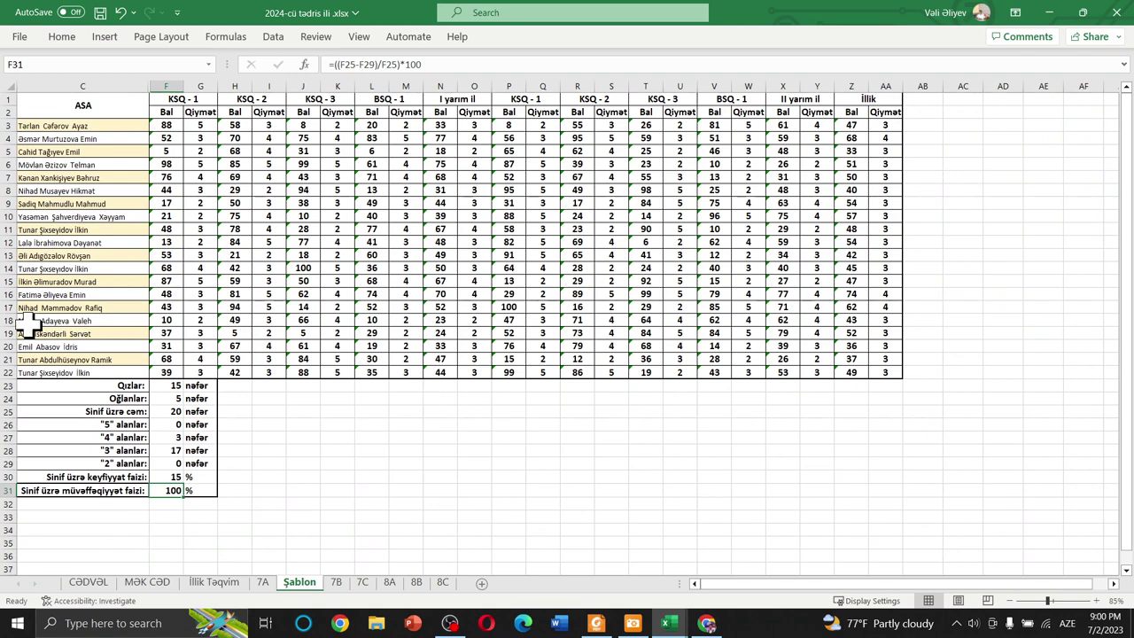
{"action": "scroll", "coordinate": [28, 326], "scroll_direction": "up", "scroll_amount": 1, "text": "ctrl"}
{"action": "scroll", "coordinate": [28, 326], "scroll_direction": "up", "scroll_amount": 1}
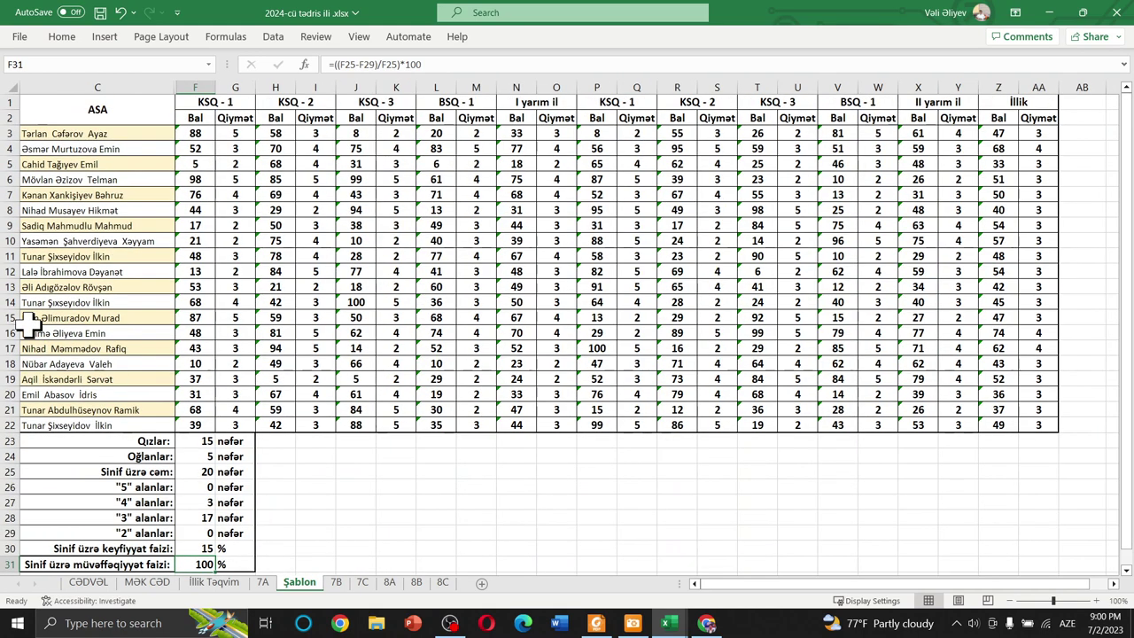